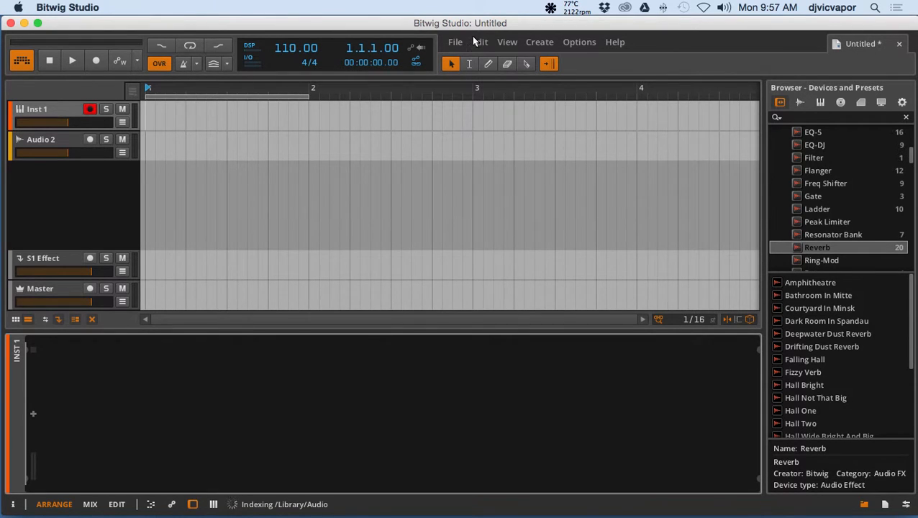
Collapse the Audio FX device folder and switch the browser to samples.
left_click_drag(473, 19, 474, 23)
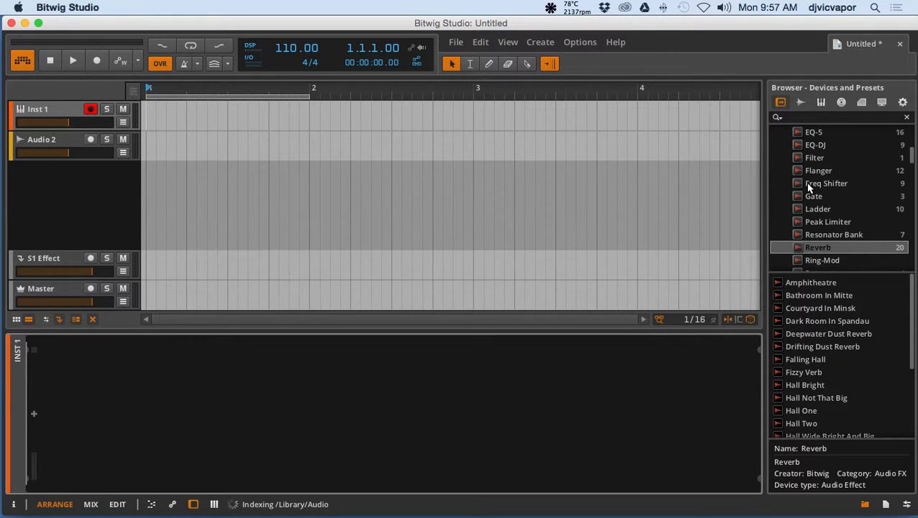
scroll(804, 182, "up", 5)
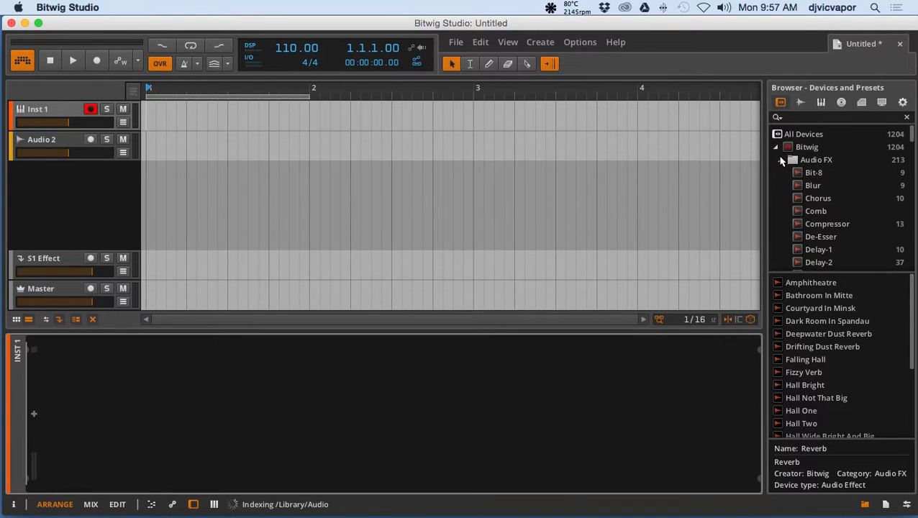
left_click(780, 160)
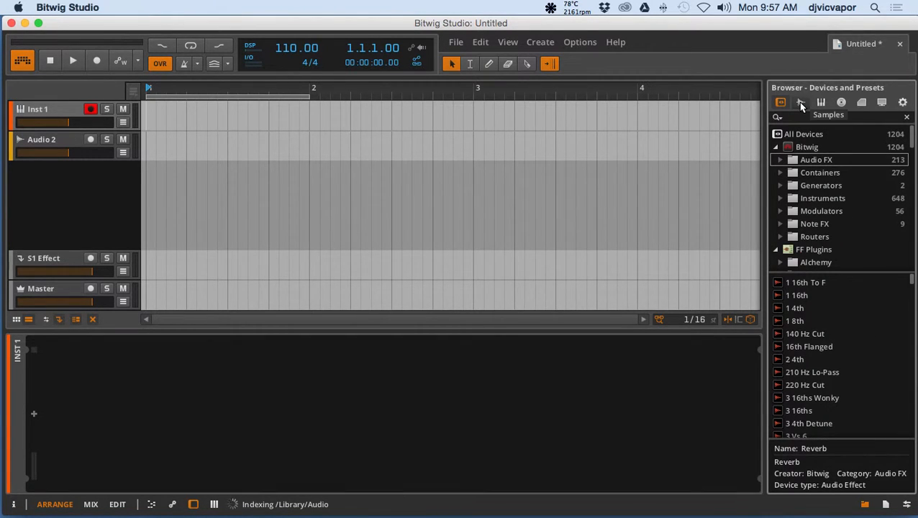
left_click(800, 103)
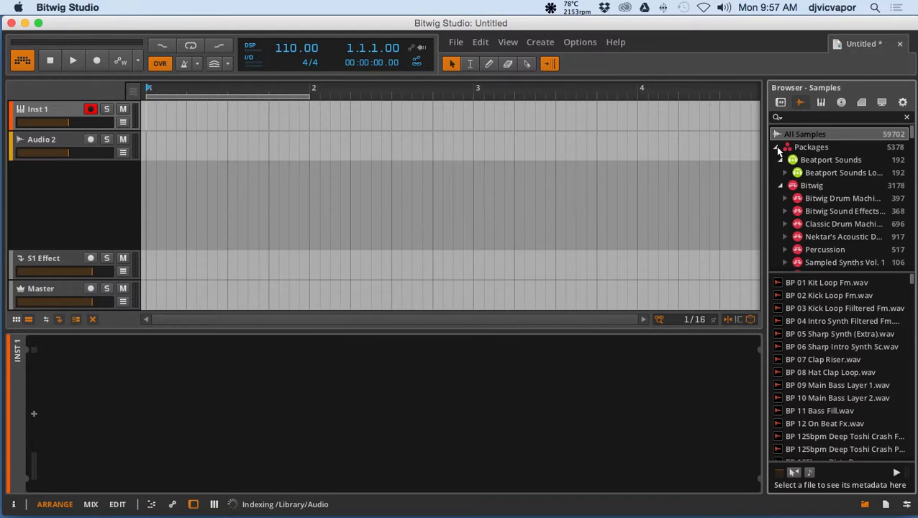
Enable automatic sample preview and sync it to song tempo while auditioning BP 02 Kick Loop Fm.wav and BP 08 Hat Clap Loop.wav.
left_click(814, 296)
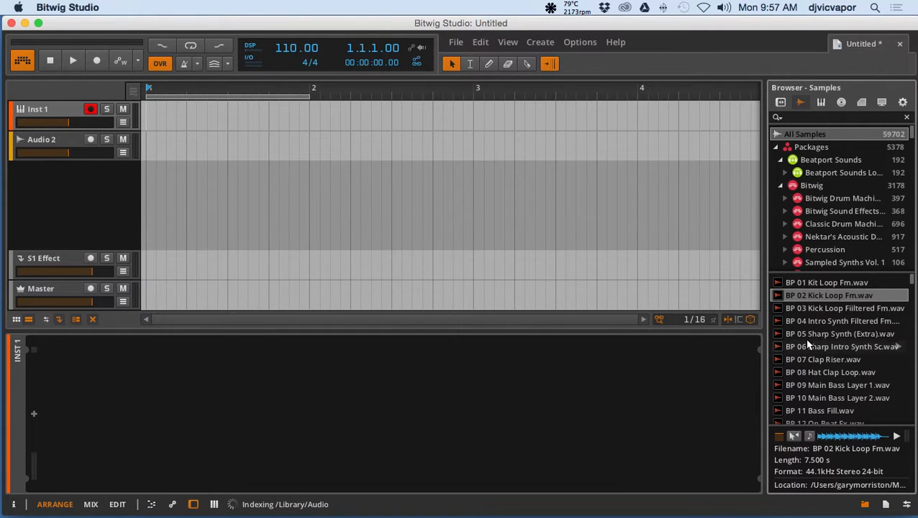
left_click(793, 436)
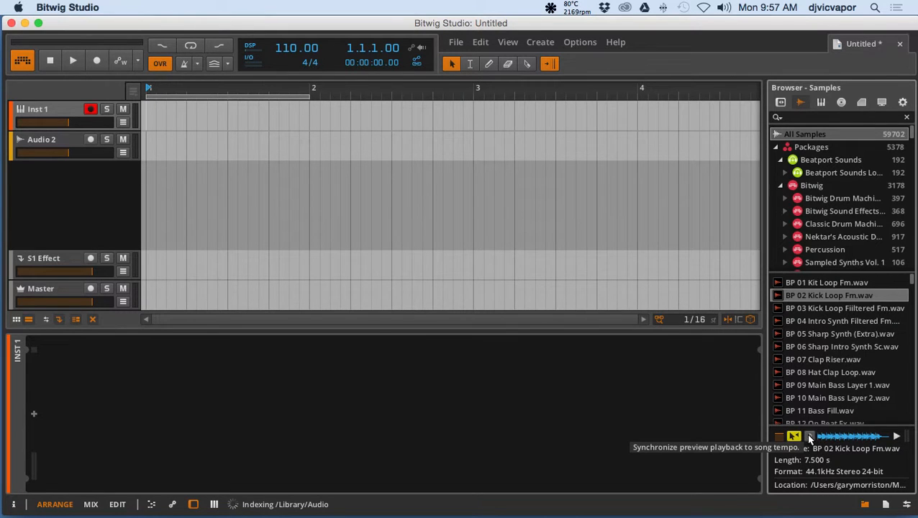
left_click(809, 437)
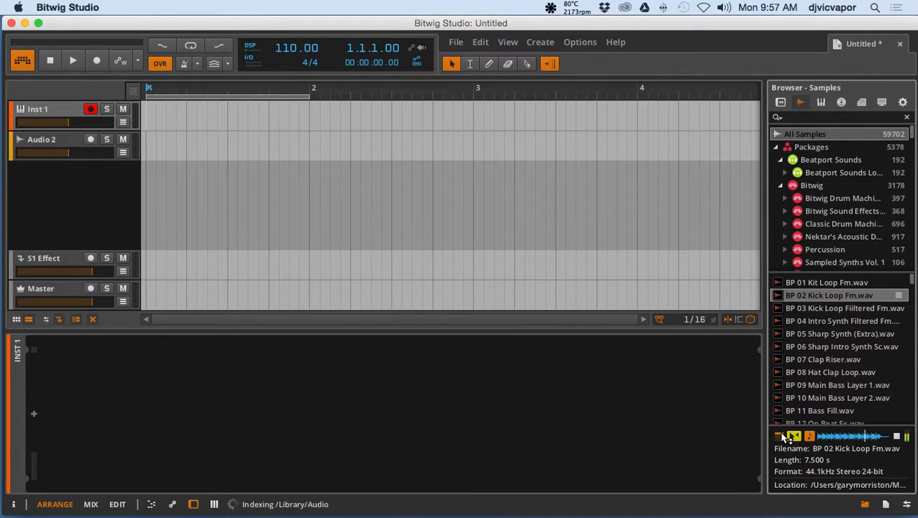
left_click_drag(781, 435, 781, 444)
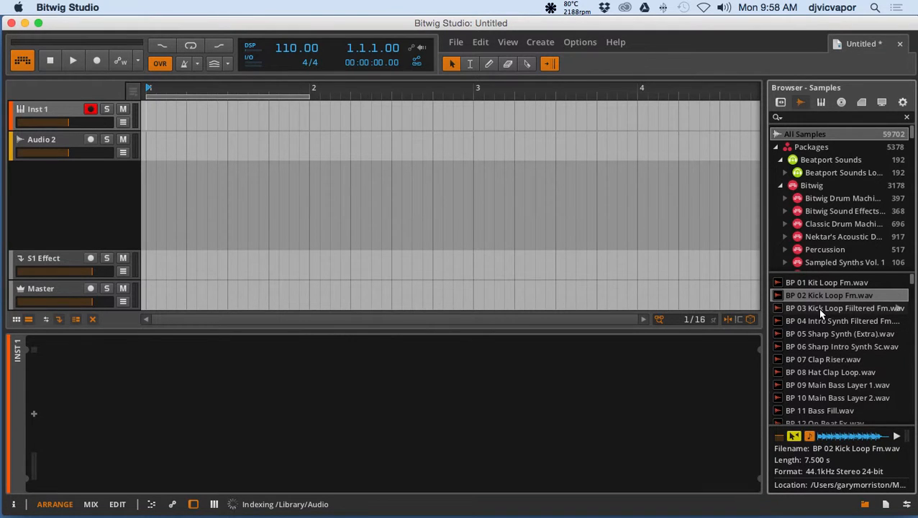
left_click(806, 371)
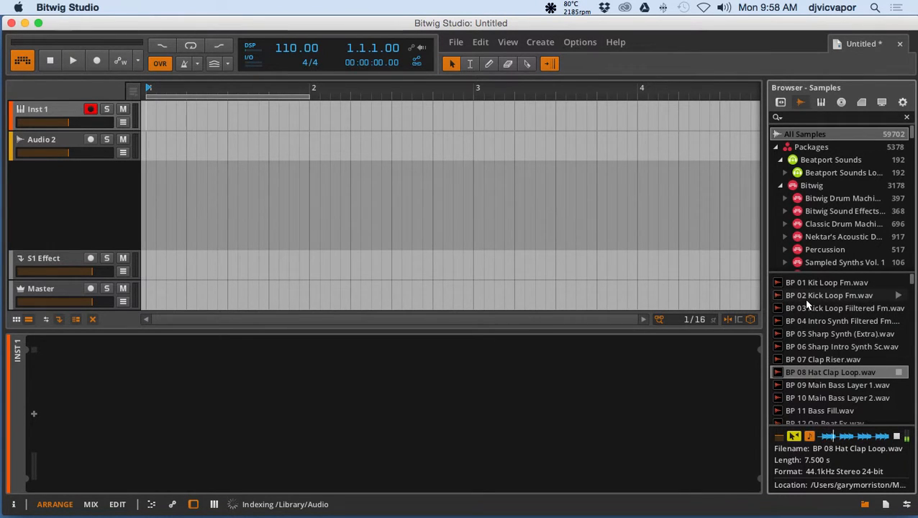
Look through the Beatport Sounds and Bitwig sample packages and the All Loops library, including its BitWig folder.
left_click(780, 160)
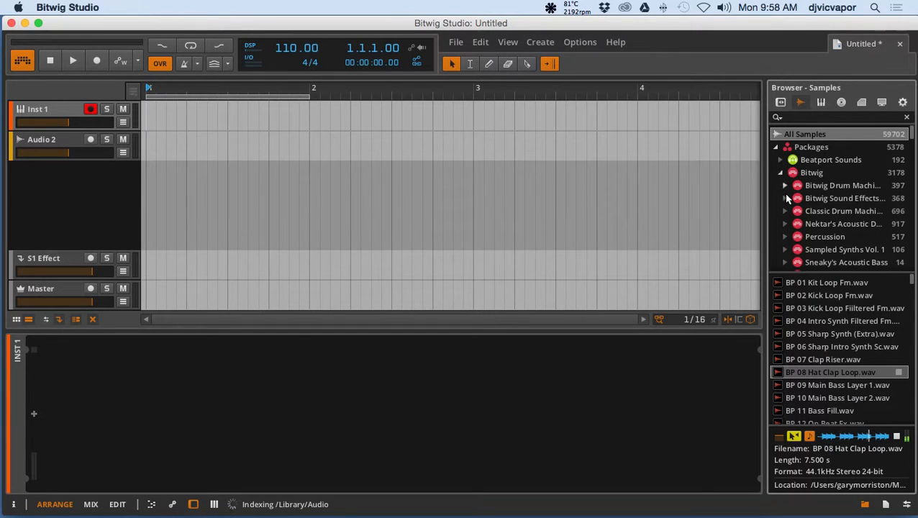
left_click(784, 237)
scroll(785, 238, "down", 3)
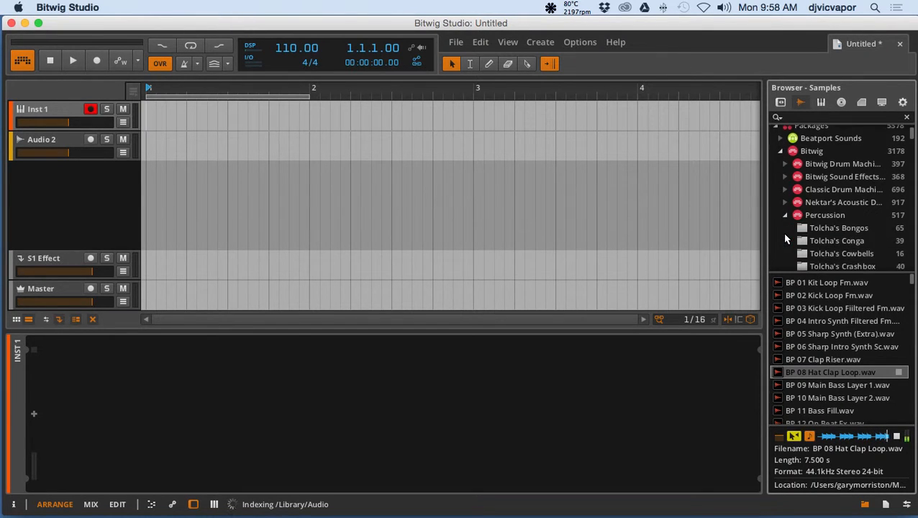
scroll(785, 238, "up", 1)
left_click(785, 217)
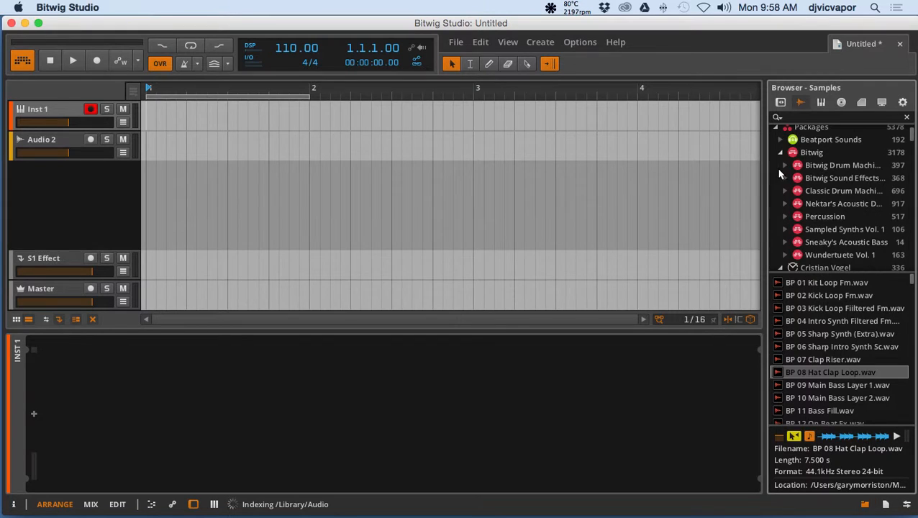
left_click(781, 153)
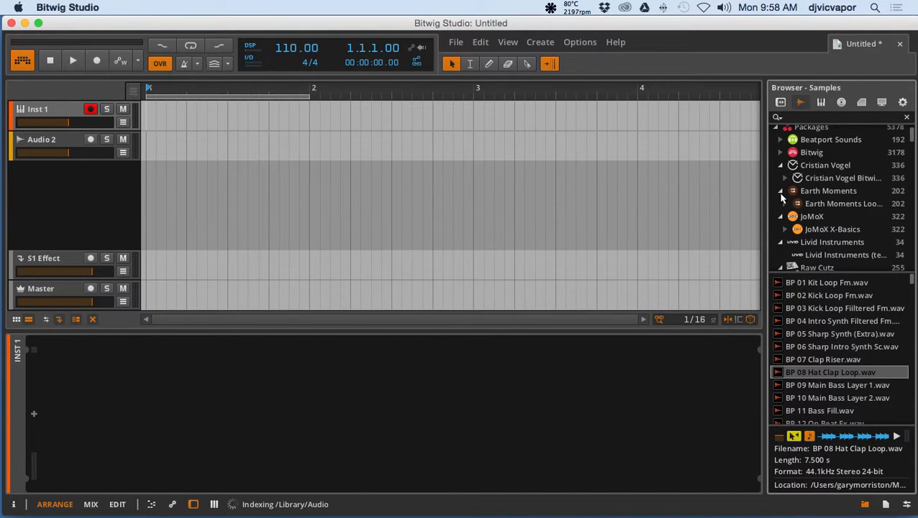
scroll(782, 209, "down", 5)
scroll(784, 224, "down", 6)
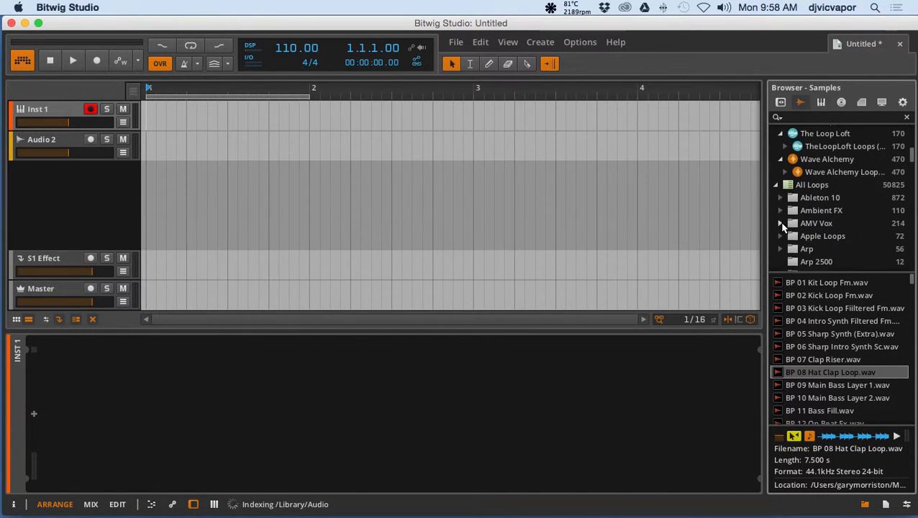
scroll(782, 225, "down", 2)
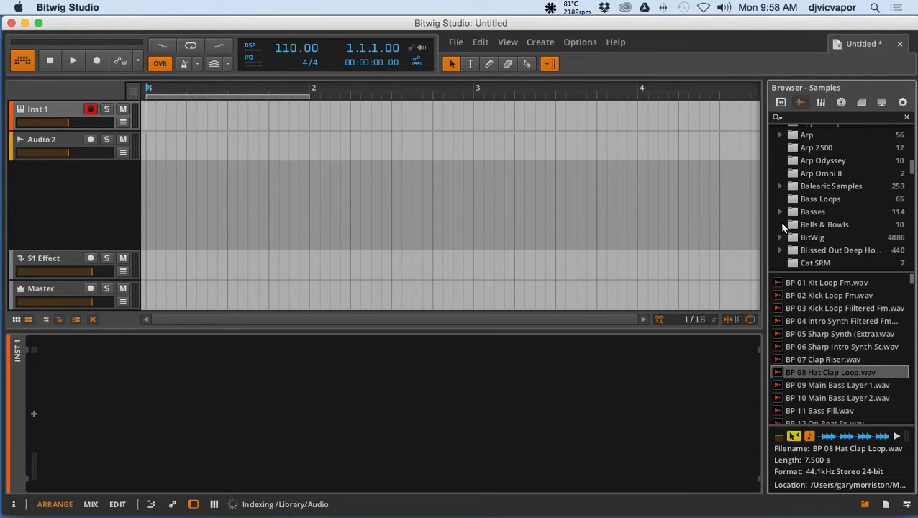
left_click(779, 237)
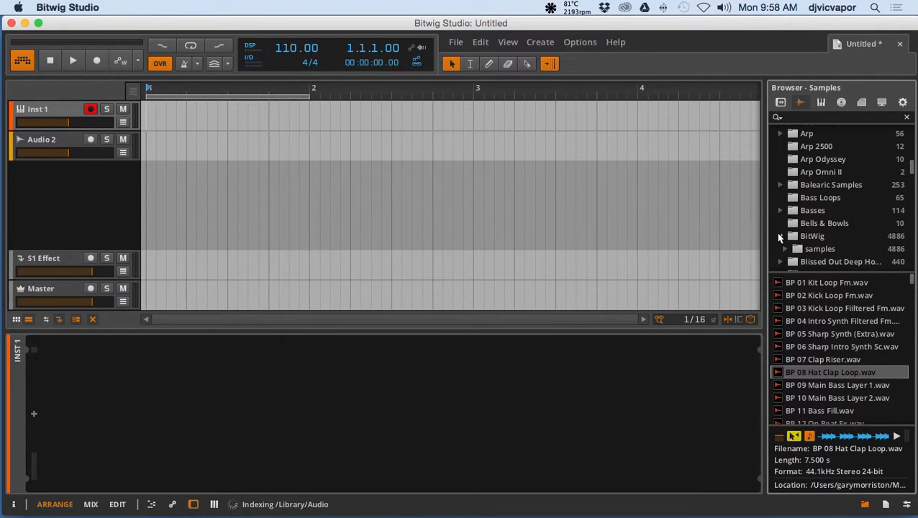
left_click(780, 236)
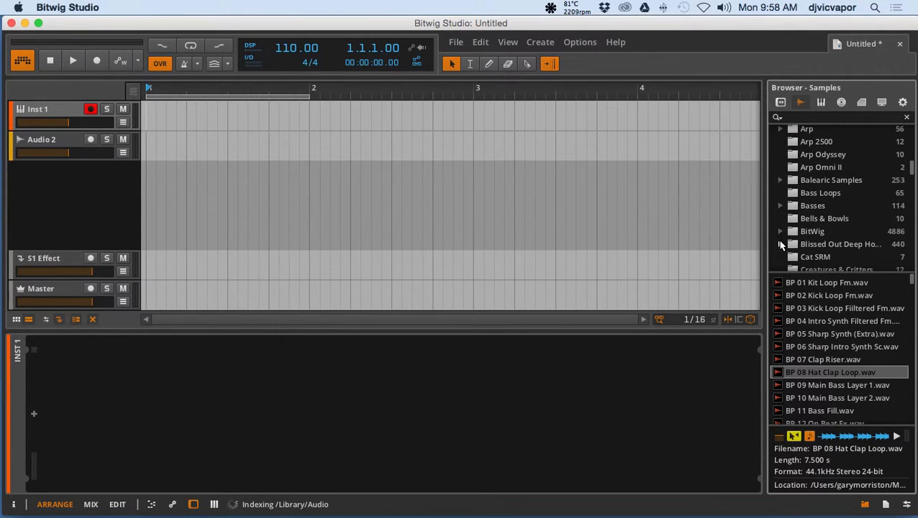
Open the BODH - Drum Beats folder inside the Blissed Out Deep House loops.
left_click(780, 243)
scroll(784, 228, "down", 3)
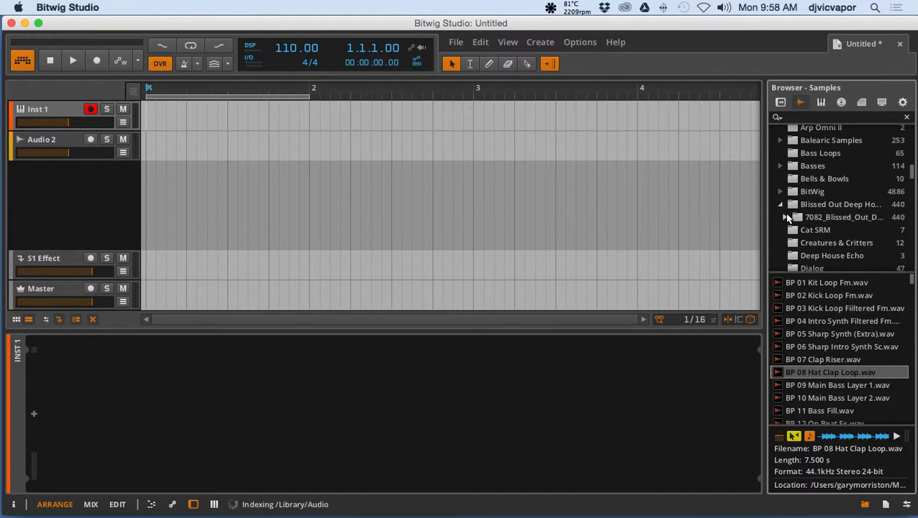
left_click(785, 216)
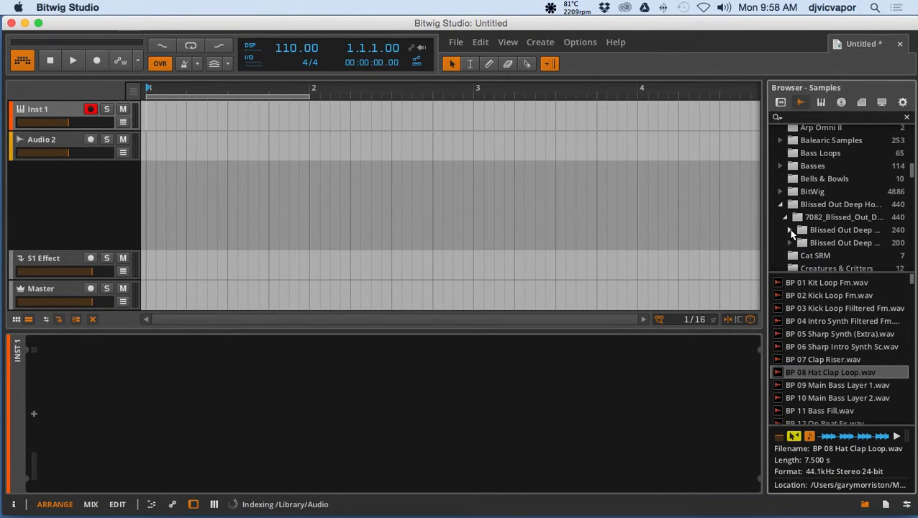
left_click(789, 230)
left_click(801, 242)
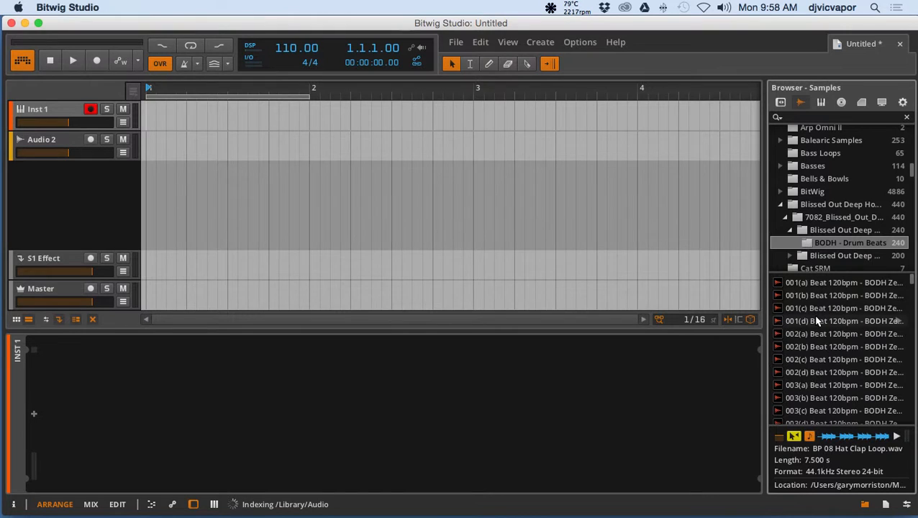
Place the 002(a) Beat 120bpm loop at bar 1 of the first track and enable looping from bar 1 to bar 5.
left_click(806, 333)
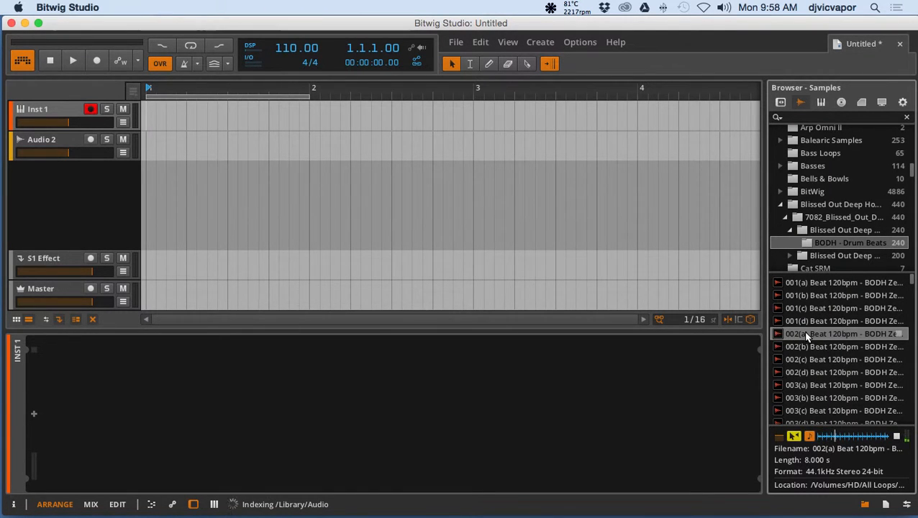
left_click_drag(804, 334, 149, 115)
left_click_drag(242, 86, 253, 85)
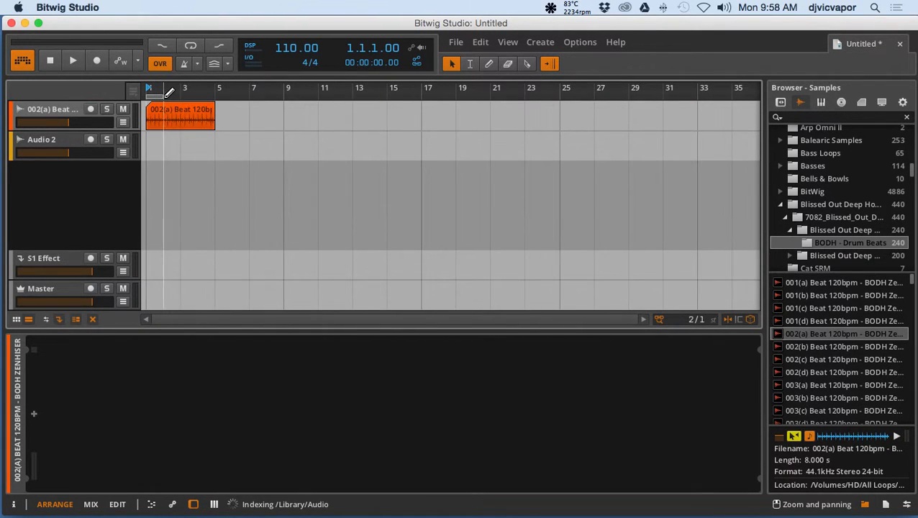
left_click_drag(160, 96, 209, 96)
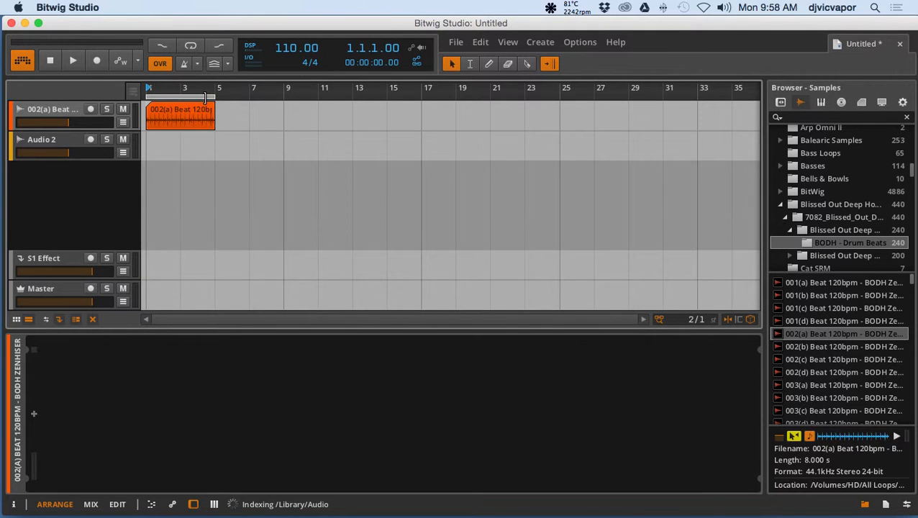
left_click(191, 46)
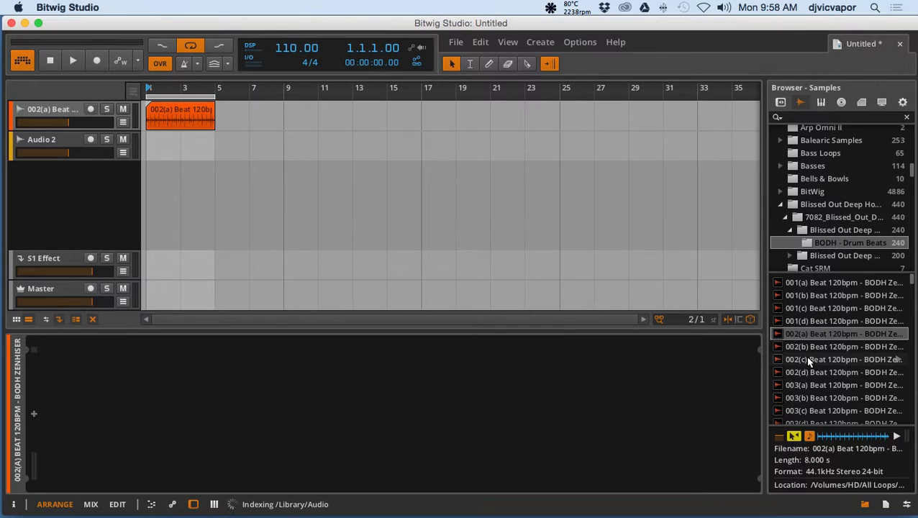
Add 002 Bass 120bpm C from BODH - Grooves at bar 1 of the second track and shorten its clip to end at bar 5.
scroll(806, 359, "down", 5)
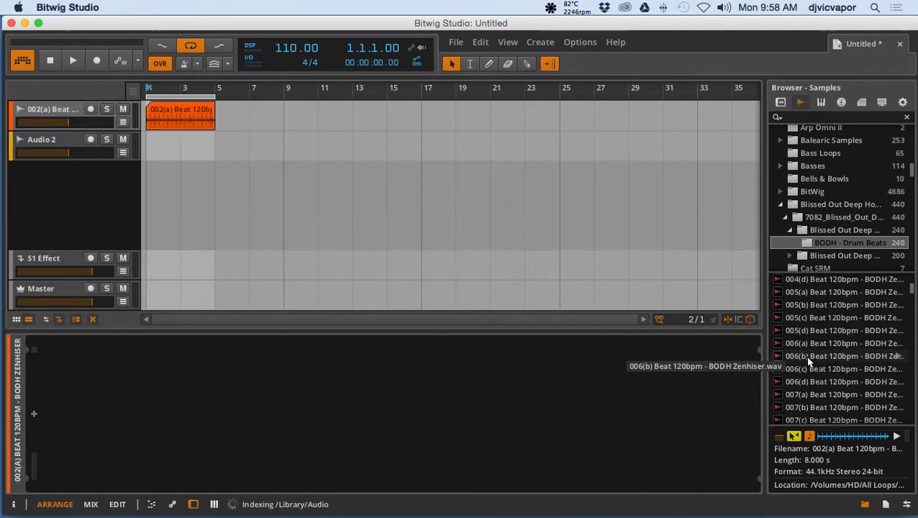
scroll(806, 359, "up", 5)
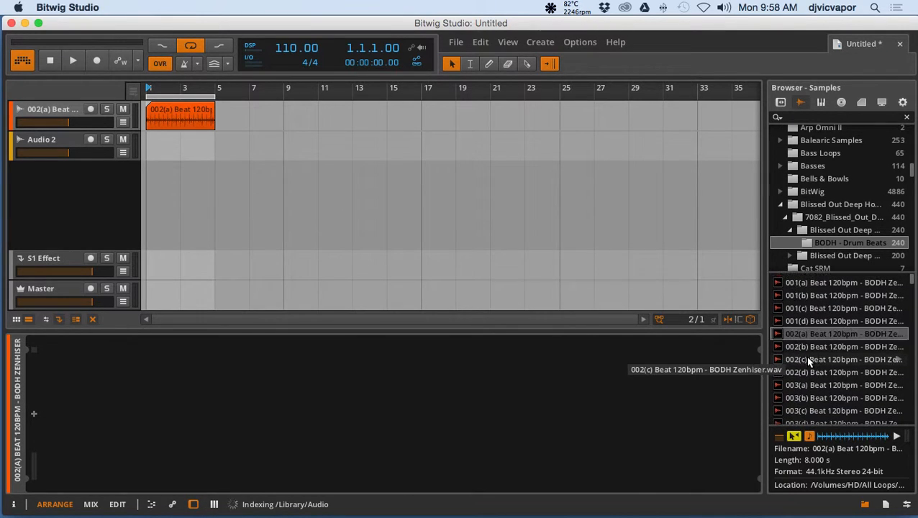
left_click(790, 256)
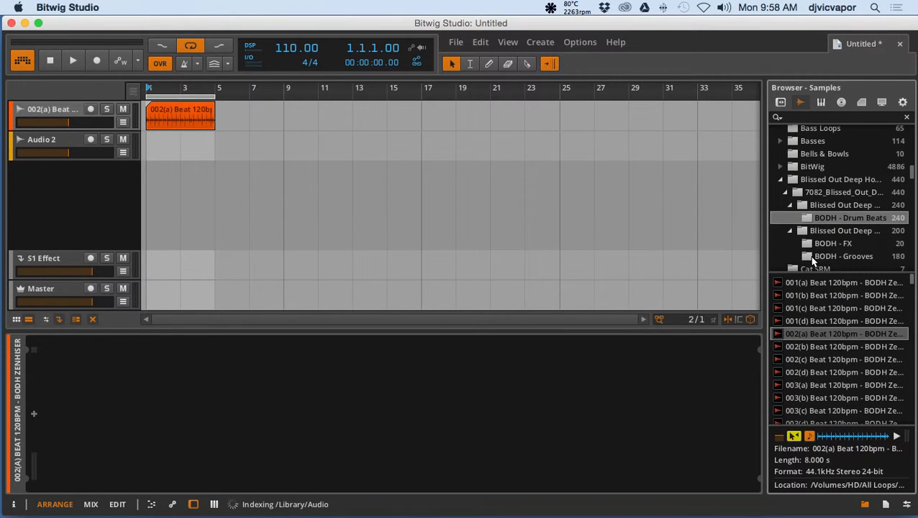
left_click(813, 261)
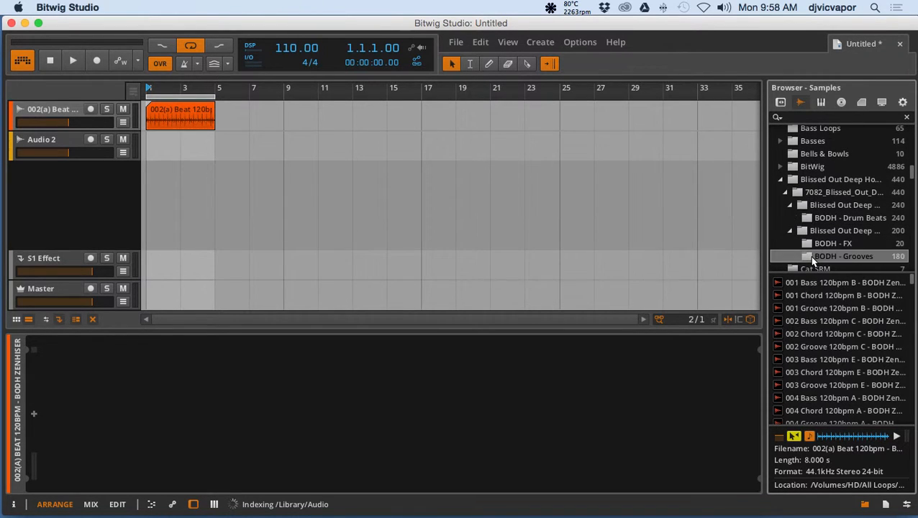
left_click(799, 320)
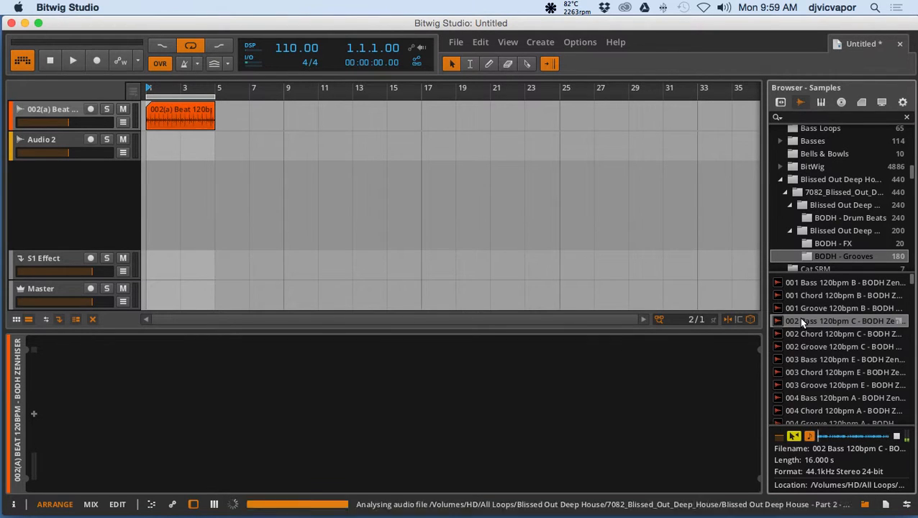
left_click_drag(799, 320, 204, 146)
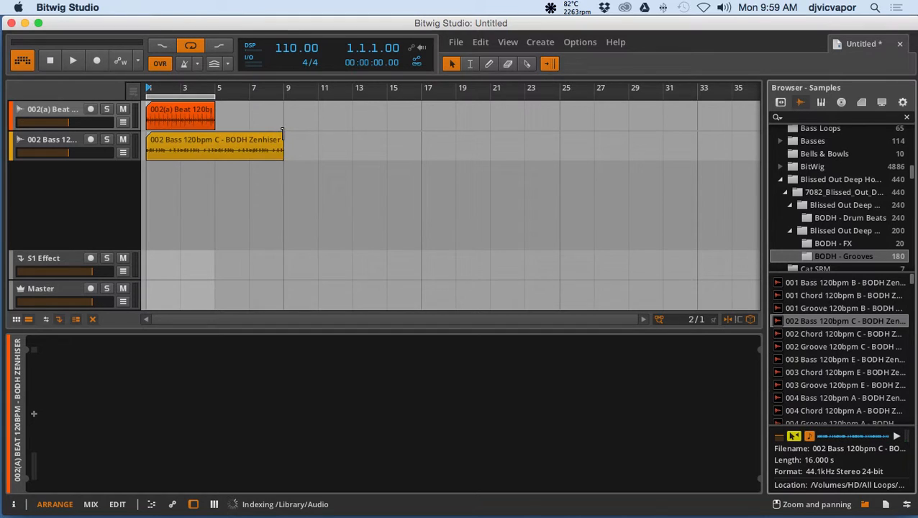
left_click_drag(282, 133, 216, 138)
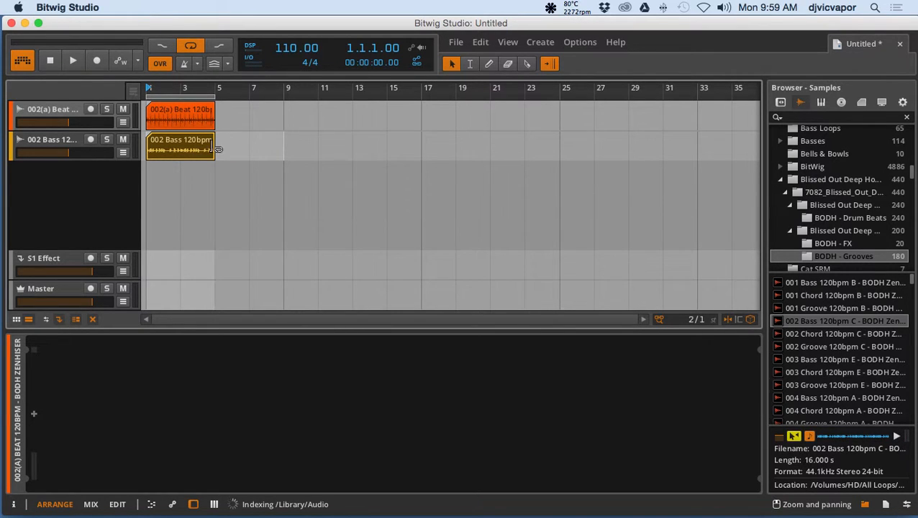
Play the looped arrangement and lower the bass track's volume slightly.
left_click(71, 62)
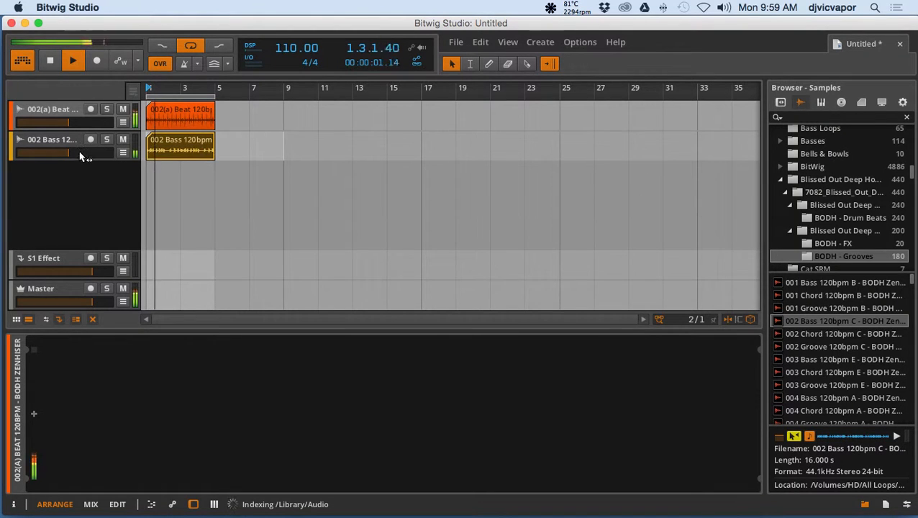
left_click_drag(69, 154, 58, 153)
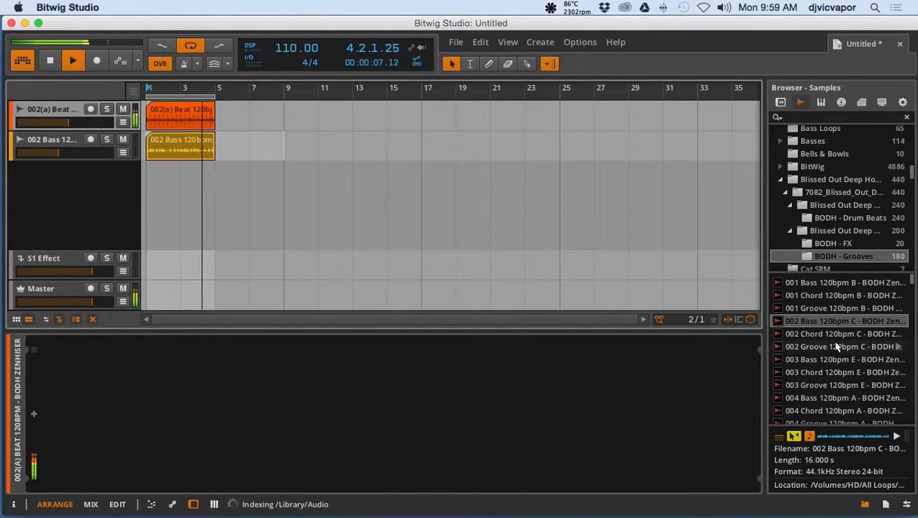
Preview the 003 Chord 120bpm E, 002 Chord 120bpm C and 001 Chord 120bpm B loops over the playing arrangement.
left_click(806, 373)
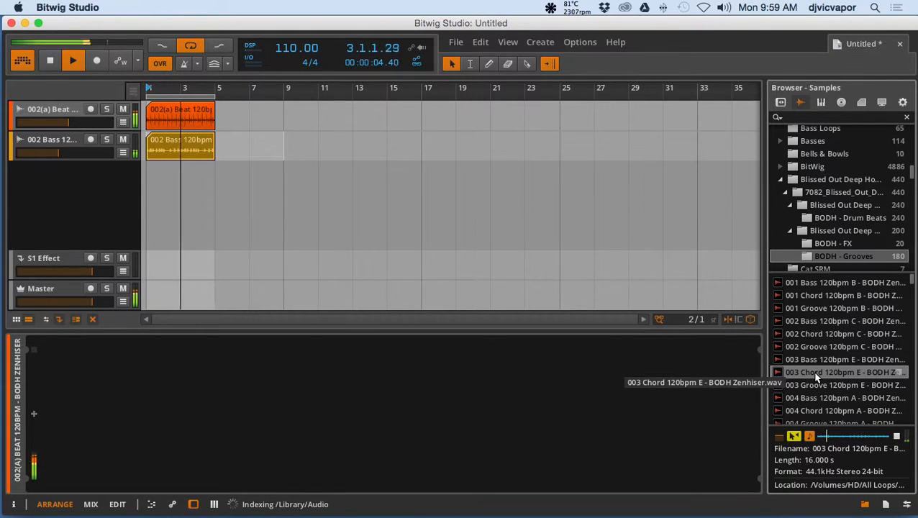
left_click(806, 335)
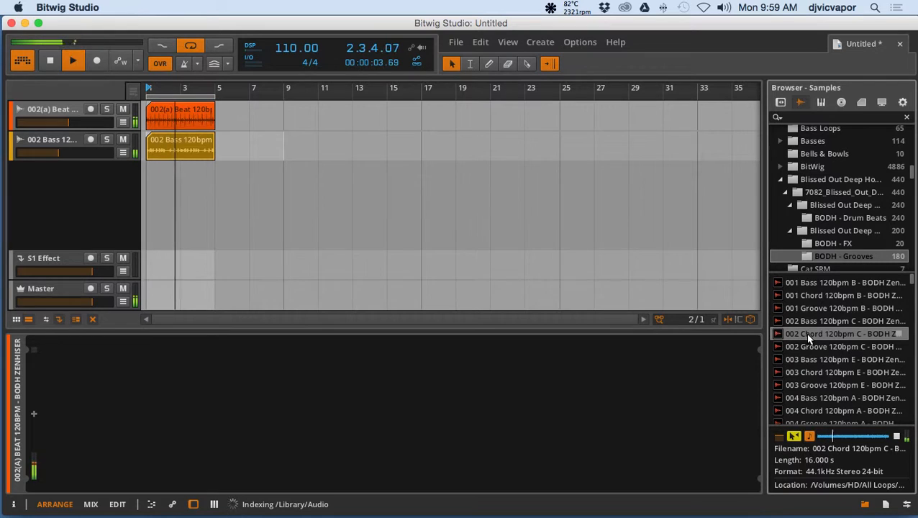
left_click(809, 296)
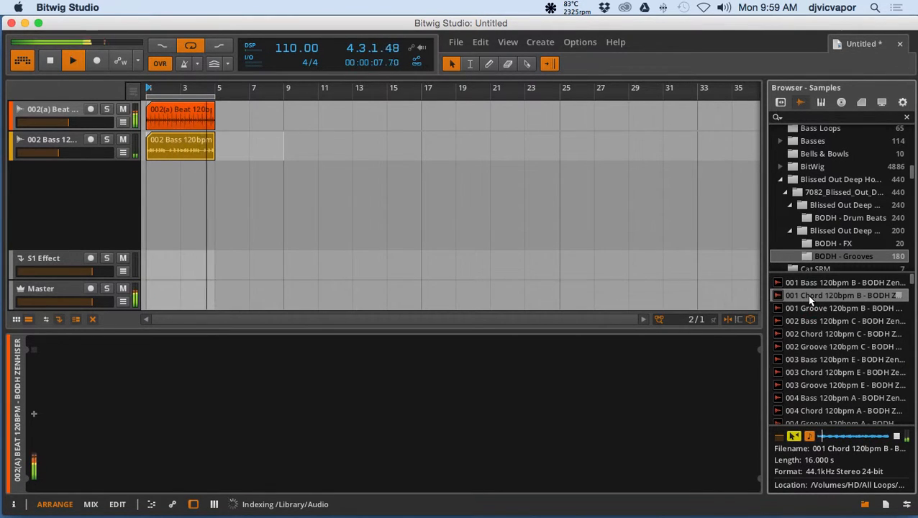
Place 001 Chord 120bpm B at bar 1 of a new third track and shorten its clip to end at bar 5.
left_click_drag(807, 296, 174, 175)
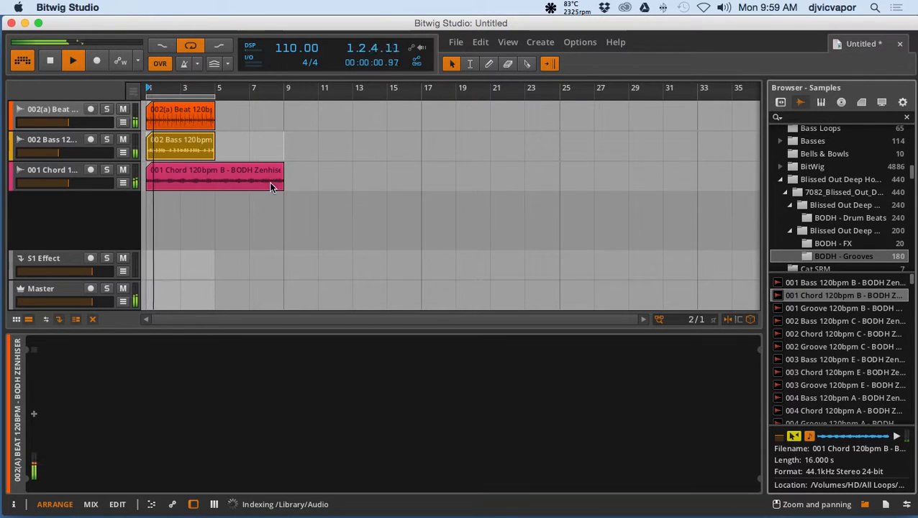
left_click_drag(282, 169, 225, 174)
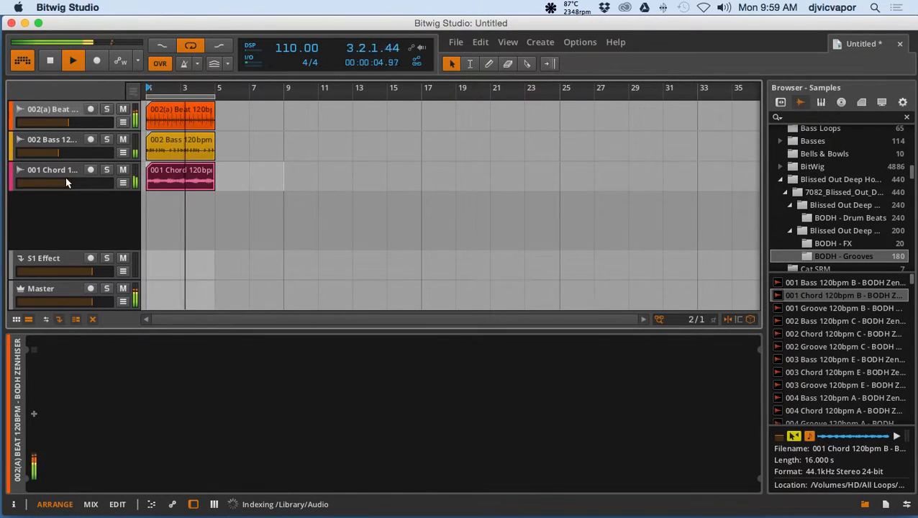
Lower the chord track's volume slightly and bring the drum beat track's volume down to about -19.1 dB.
left_click_drag(66, 179, 62, 182)
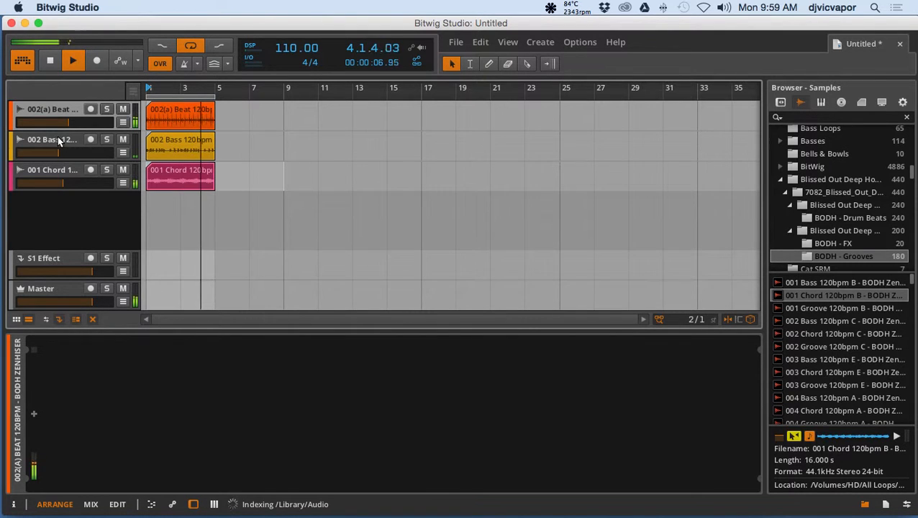
left_click_drag(68, 119, 55, 120)
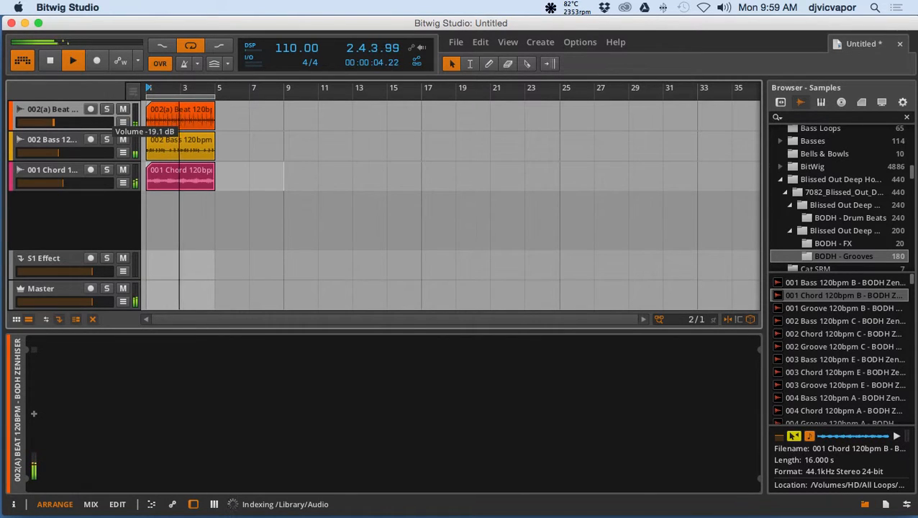
left_click_drag(53, 120, 53, 121)
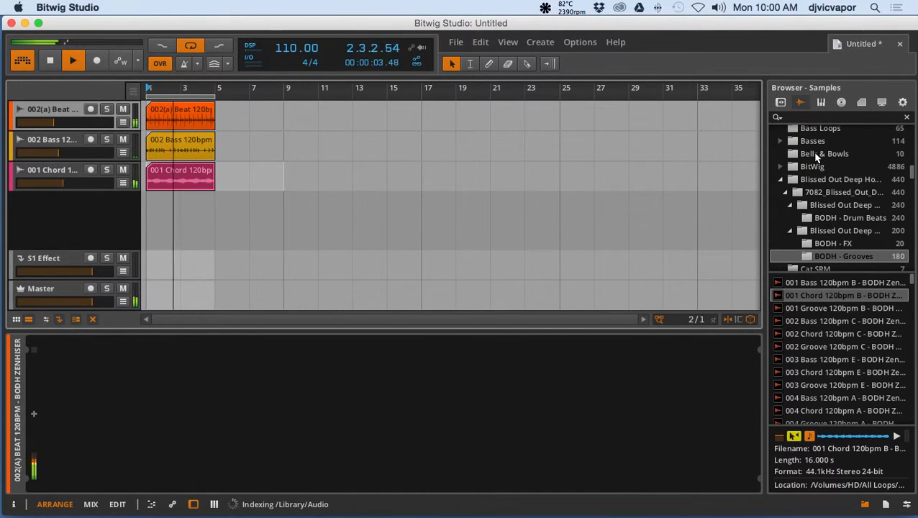
Browse the Bitwig Audio FX devices and add a Compressor to the drum beat track.
left_click(780, 102)
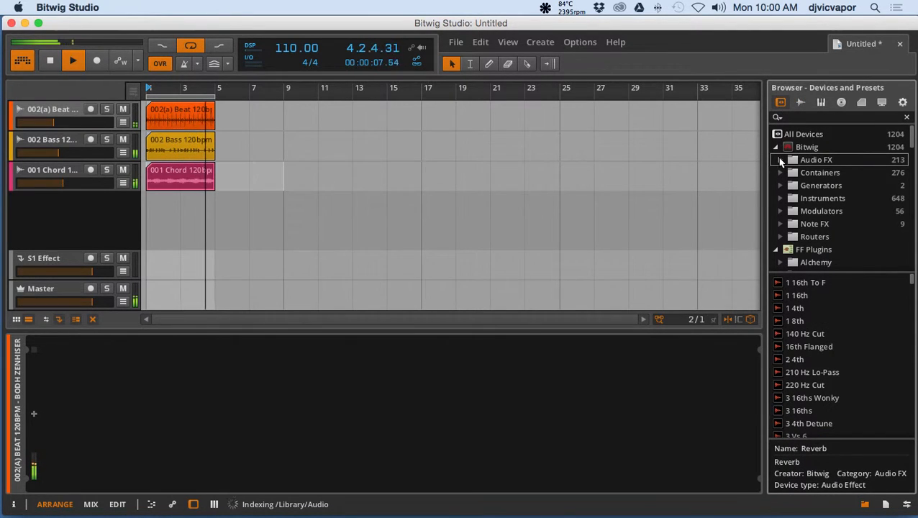
left_click(779, 159)
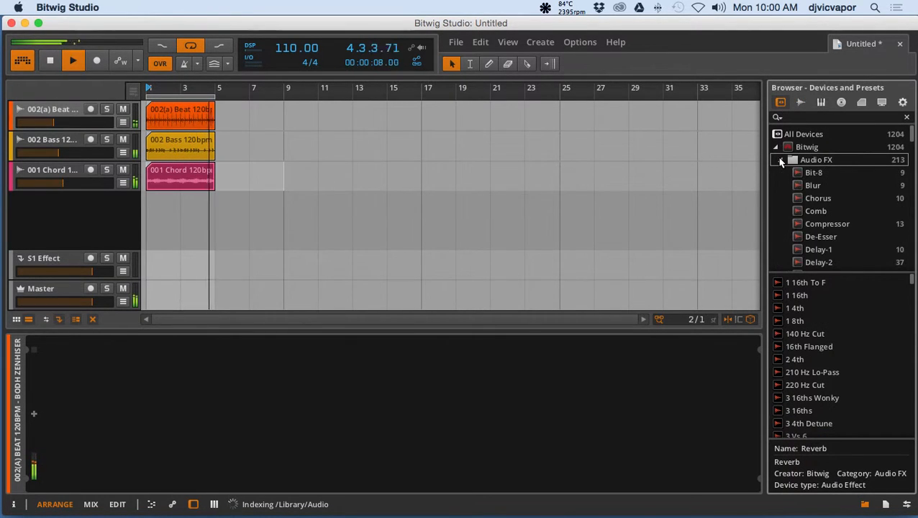
left_click(803, 225)
mouse_move(804, 225)
left_mouse_down()
mouse_move(550, 408)
mouse_move(534, 408)
left_mouse_up()
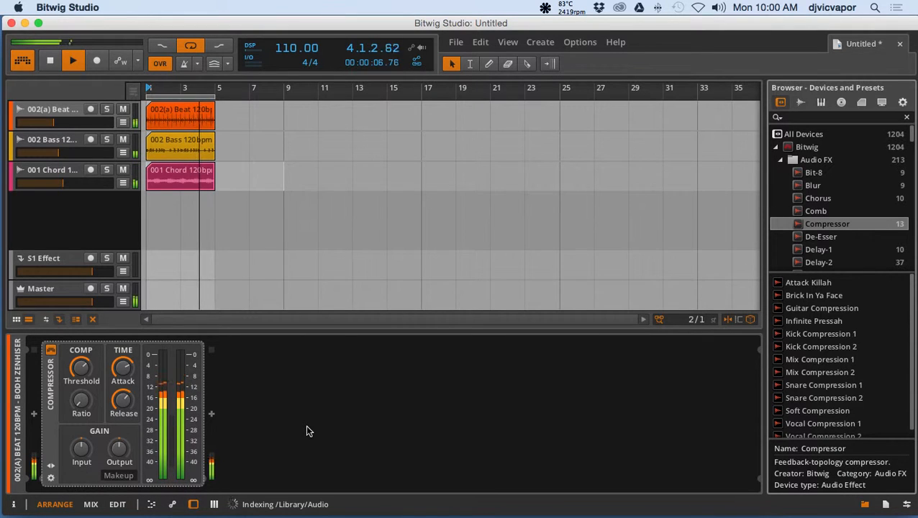
Show the Compressor's presets and macro controls and load the Attack Killah preset.
left_click(55, 471)
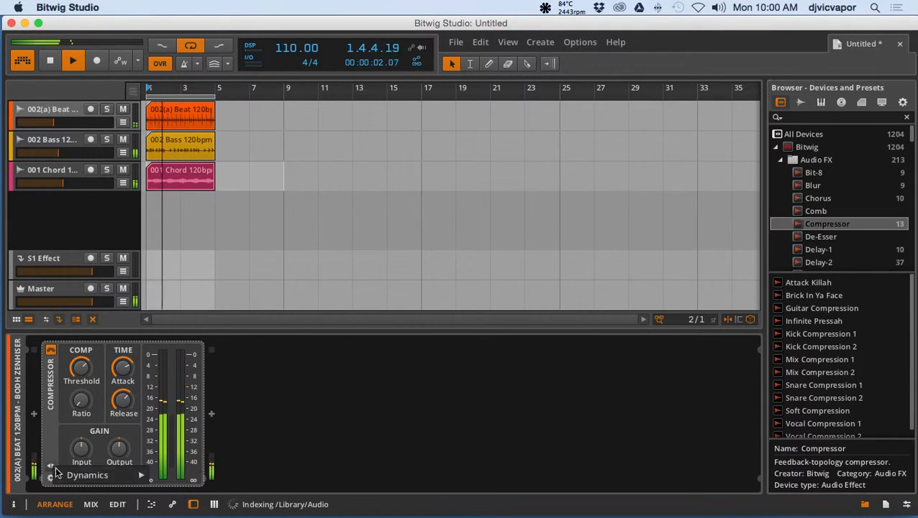
right_click(56, 465)
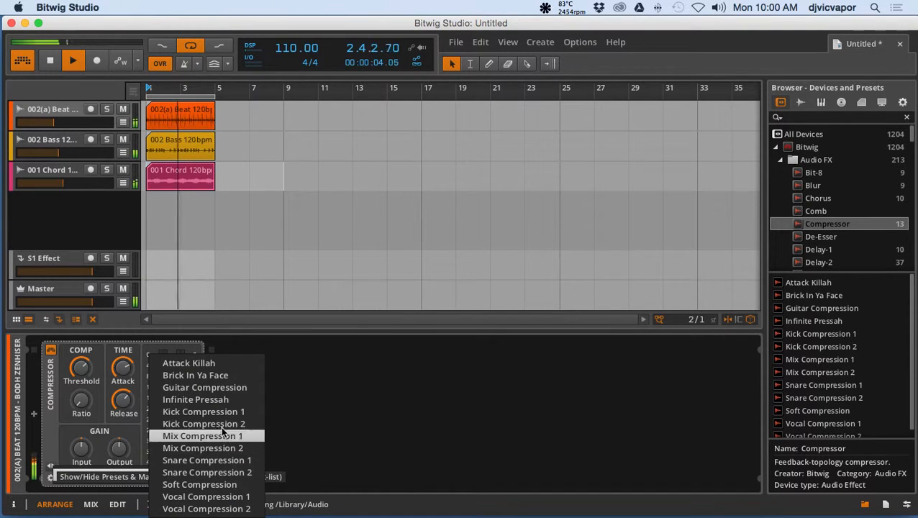
left_click(330, 431)
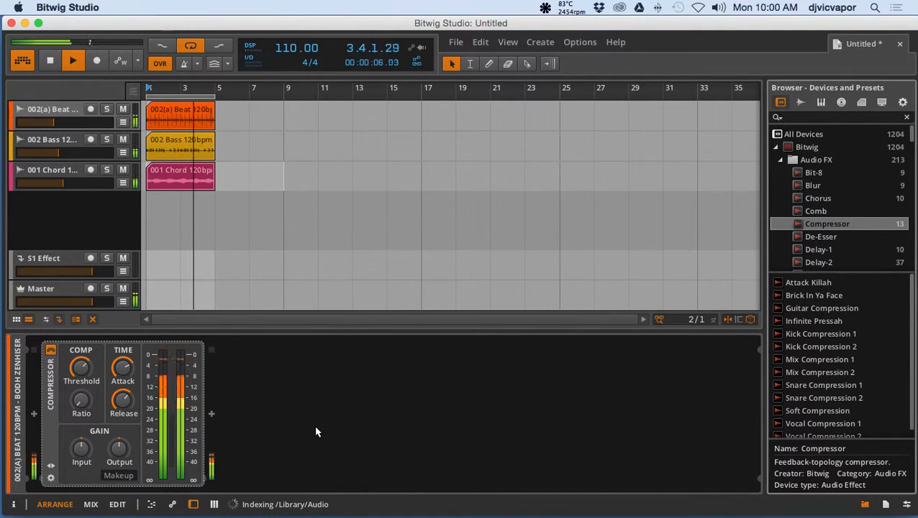
left_click(55, 467)
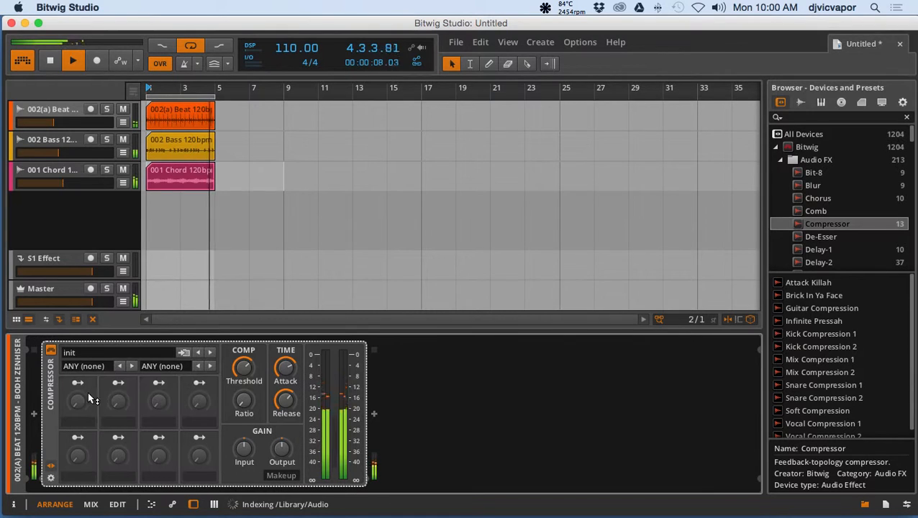
left_click(136, 353)
left_click(136, 354)
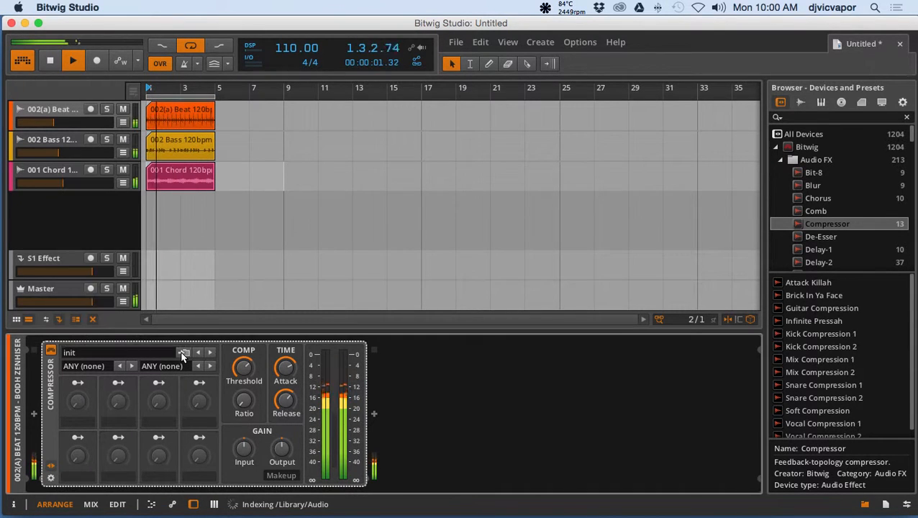
left_click(210, 353)
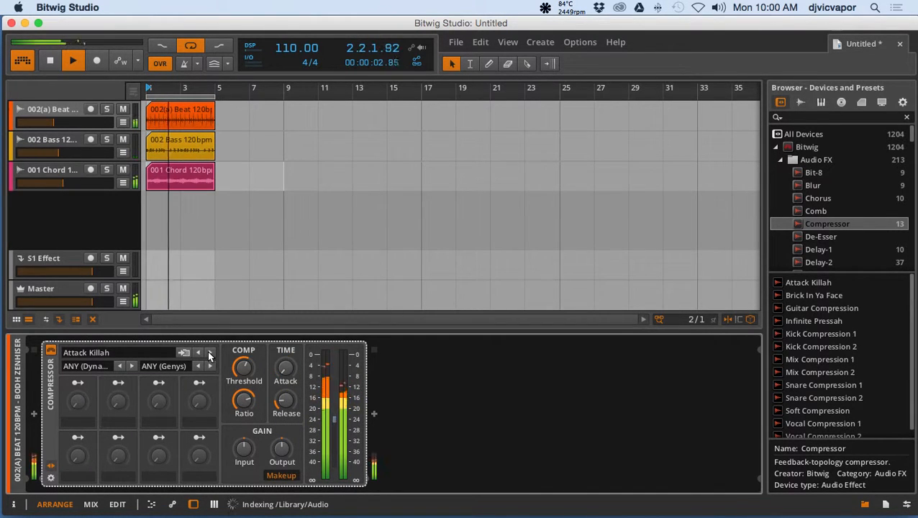
Look through the Compressor's list of available presets without picking another one.
left_click(164, 355)
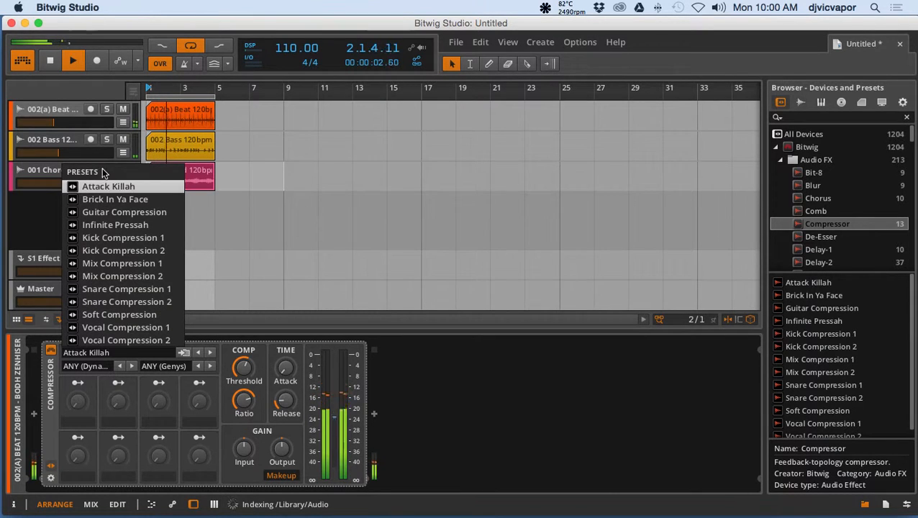
left_click(426, 410)
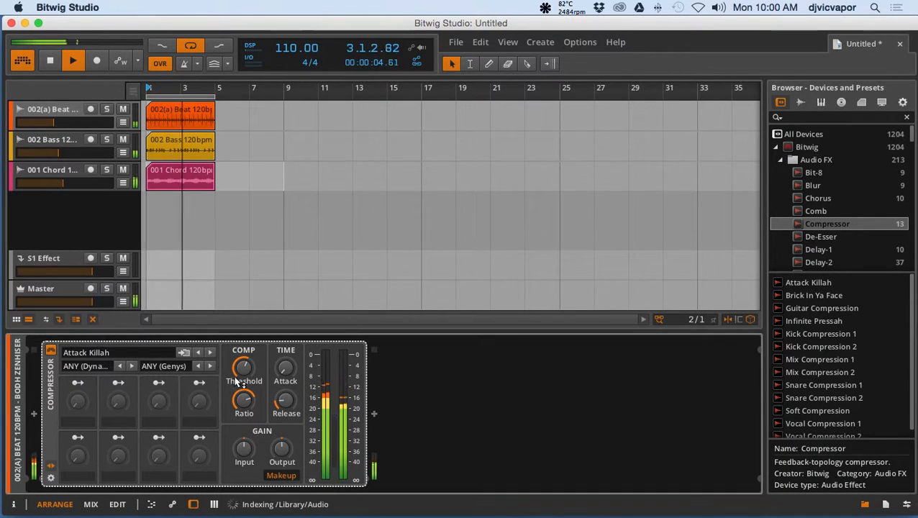
left_click(159, 354)
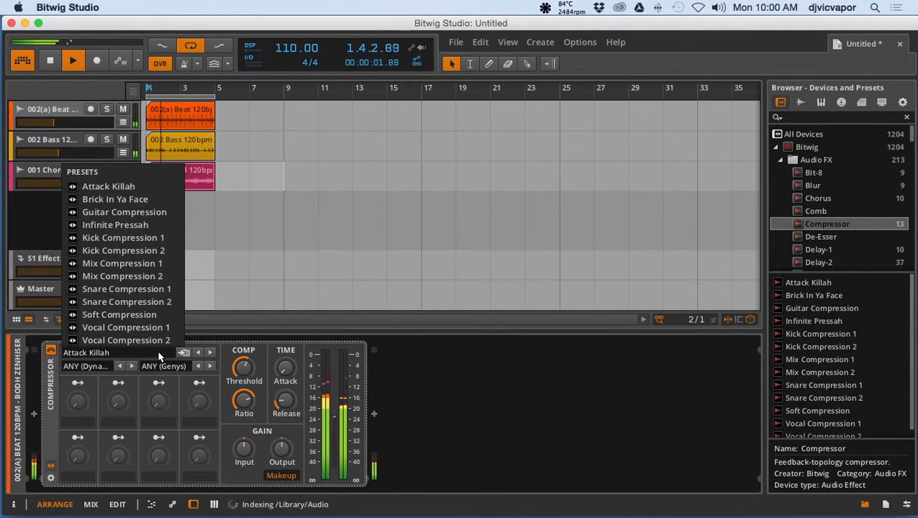
left_click(157, 355)
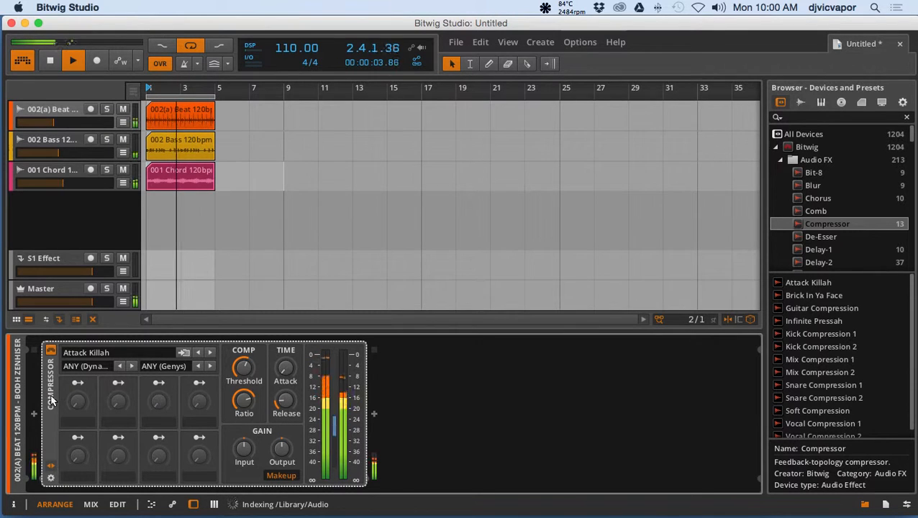
Replace the drum beat track's Compressor with a fresh default one and solo the track.
key("Delete")
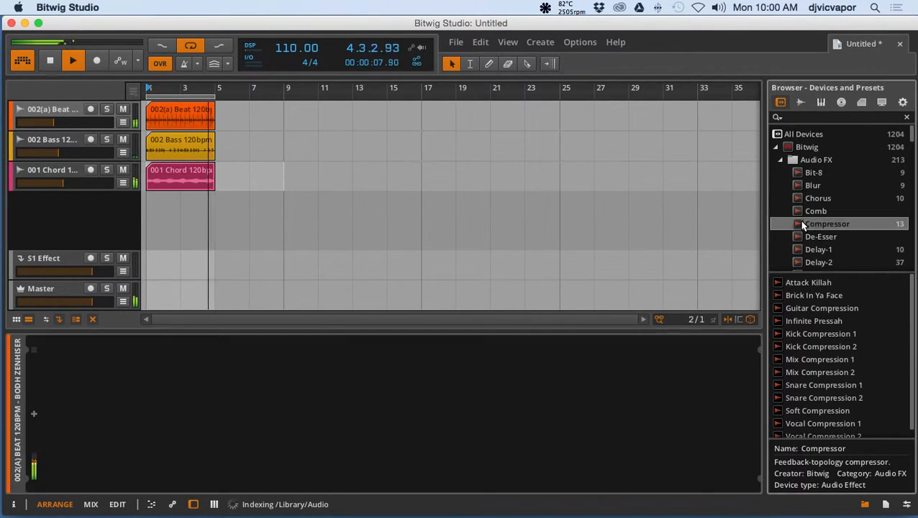
left_click_drag(589, 352, 431, 402)
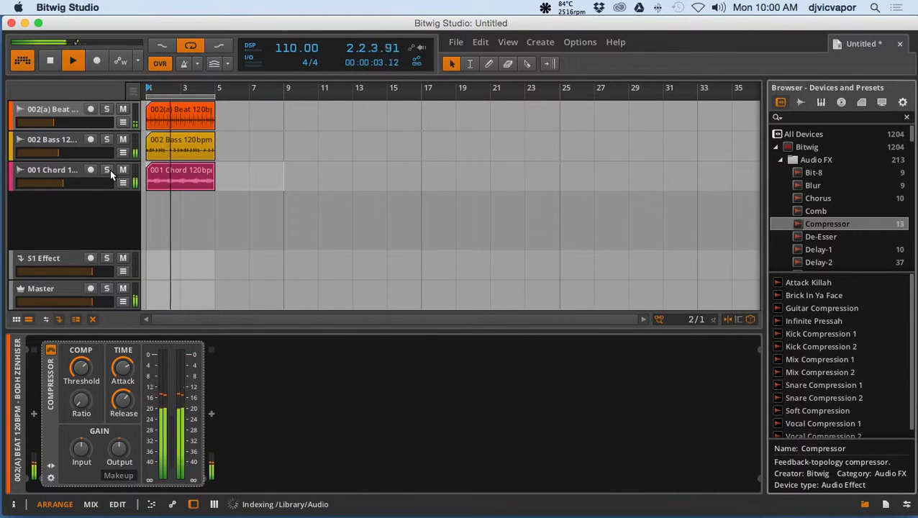
left_click(74, 110)
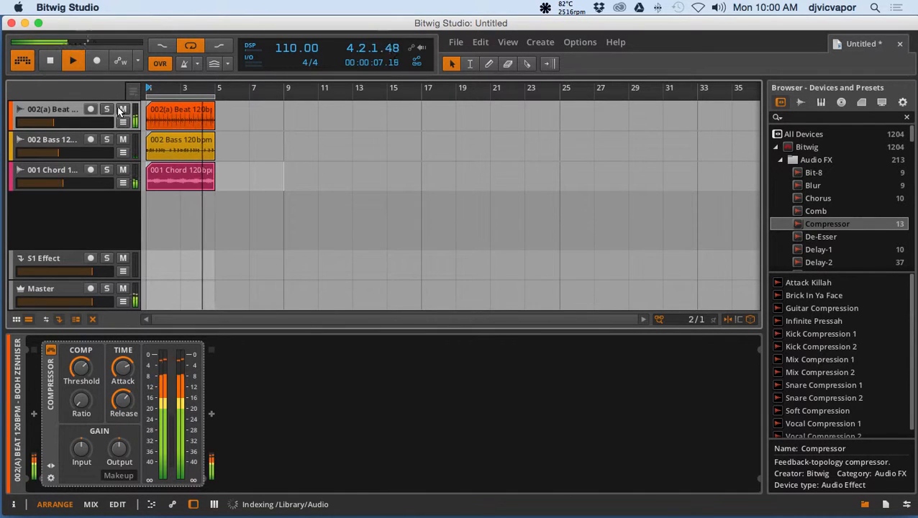
left_click(107, 109)
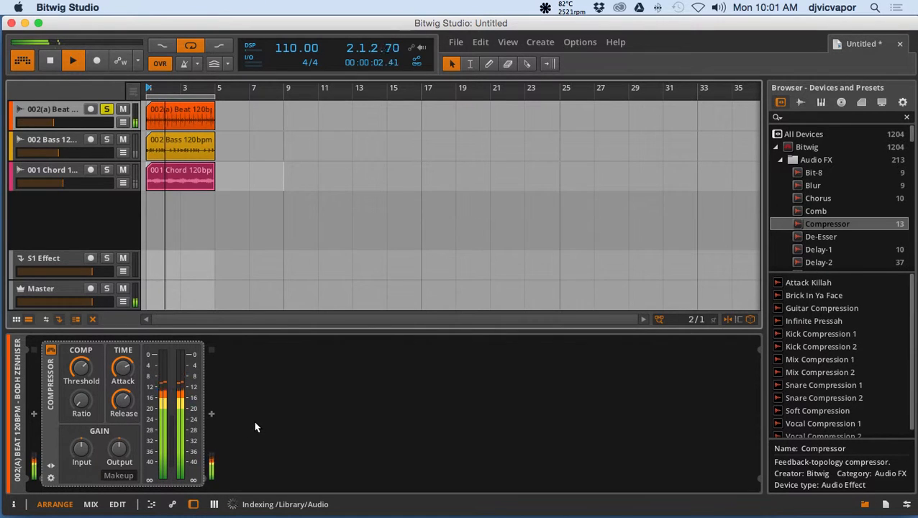
Raise the Compressor's threshold fully, increase its ratio, and shorten the attack and release times, with the release at 271 ms.
left_click(81, 368)
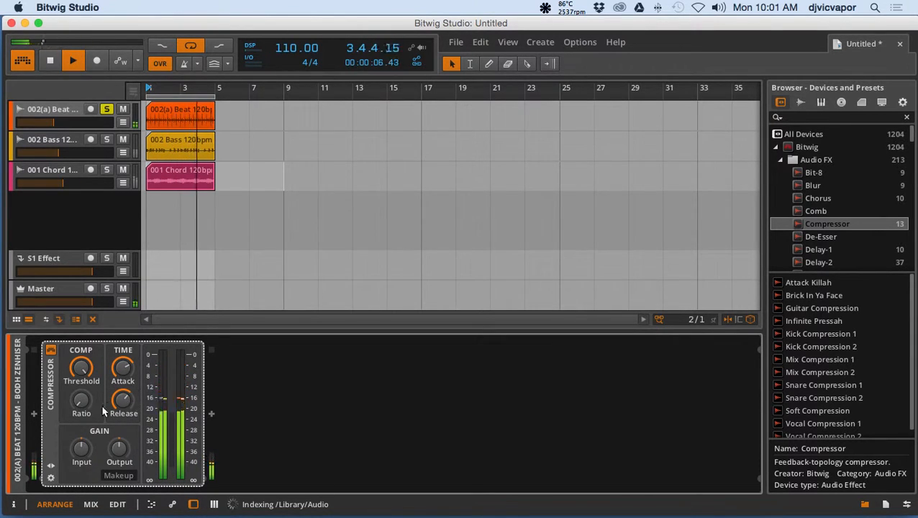
mouse_move(80, 407)
left_mouse_down()
mouse_move(81, 388)
mouse_move(81, 401)
left_mouse_up()
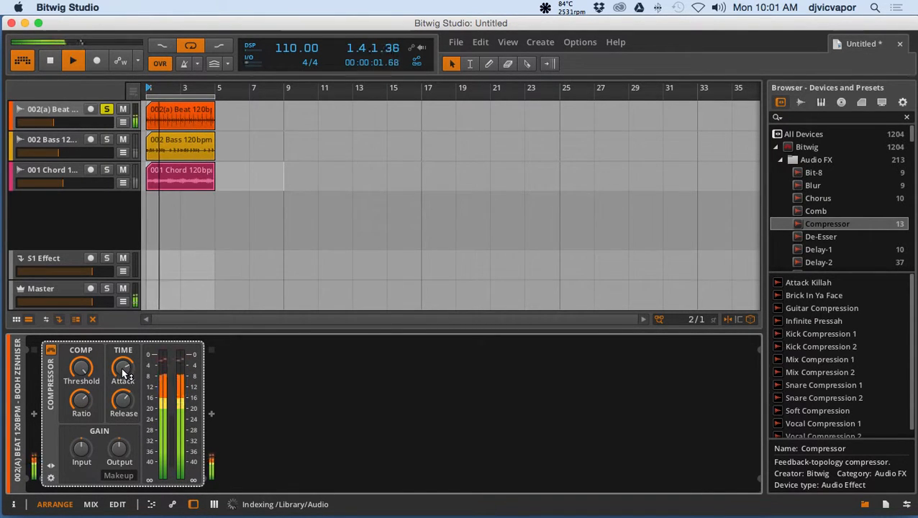
left_click_drag(123, 372, 123, 394)
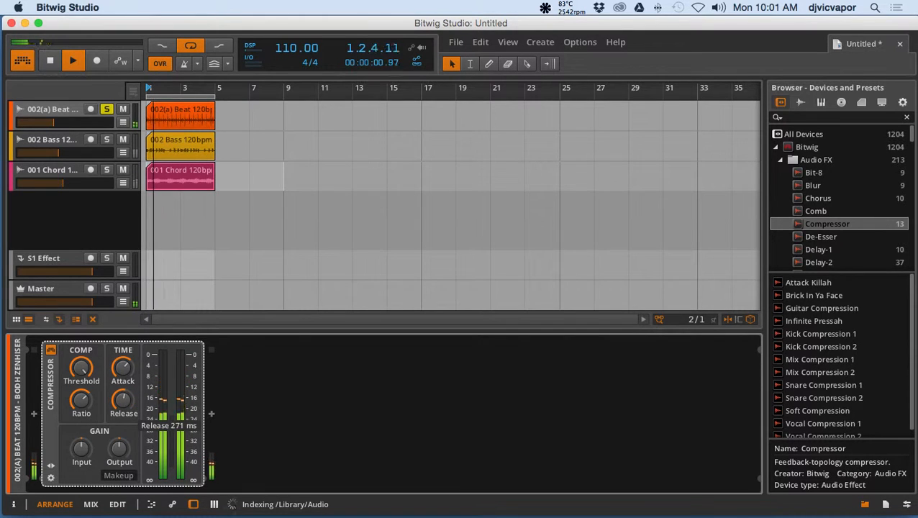
Try a low Compressor ratio of 1.16:1 with the threshold fully up, and raise the ratio well above that.
left_click_drag(85, 407, 85, 403)
left_click_drag(82, 371, 82, 369)
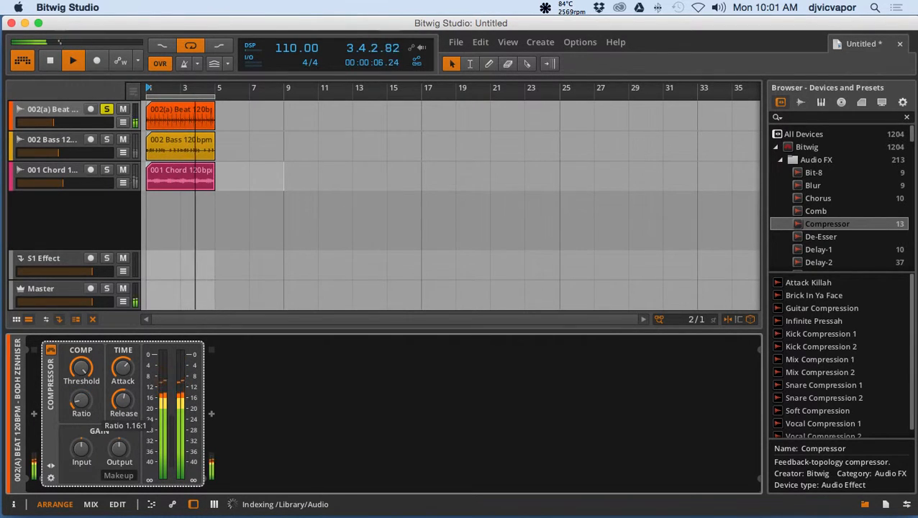
left_click_drag(82, 401, 82, 372)
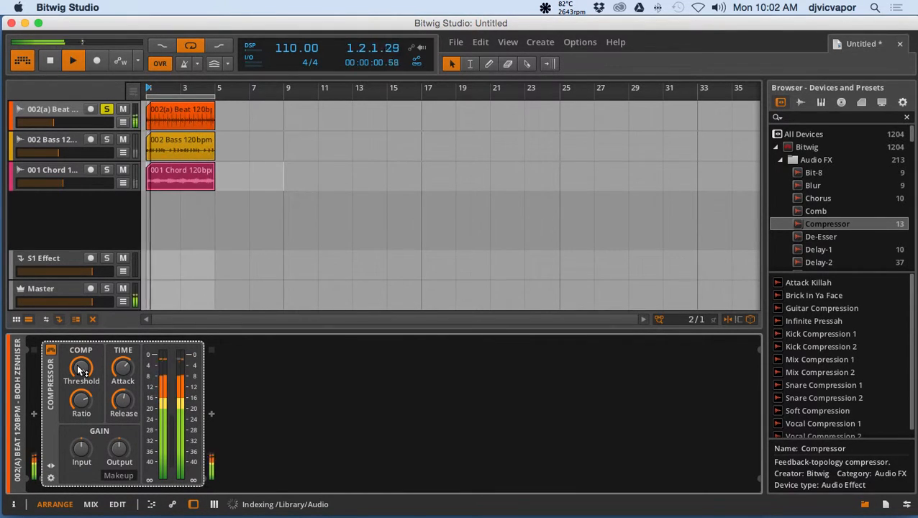
Lower the Compressor's threshold to about -12.1 dB and shorten its release slightly.
left_click_drag(80, 371, 80, 389)
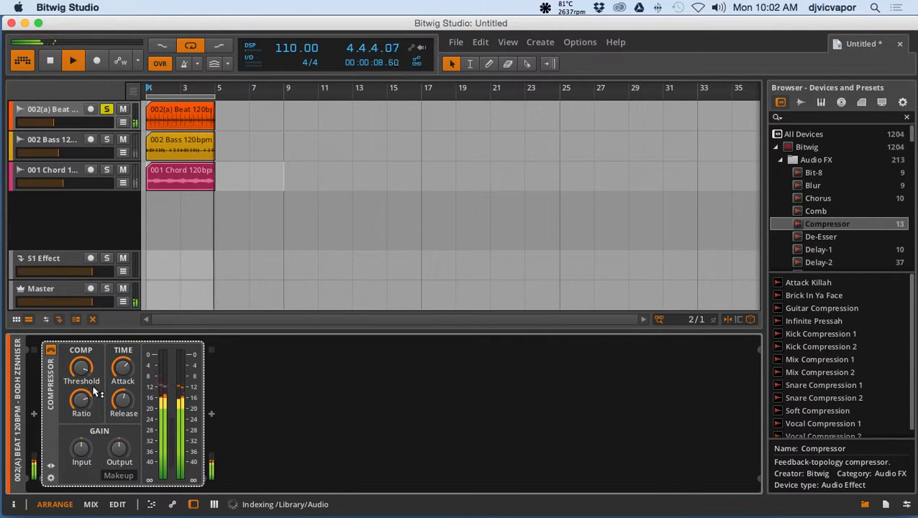
left_click_drag(80, 370, 80, 378)
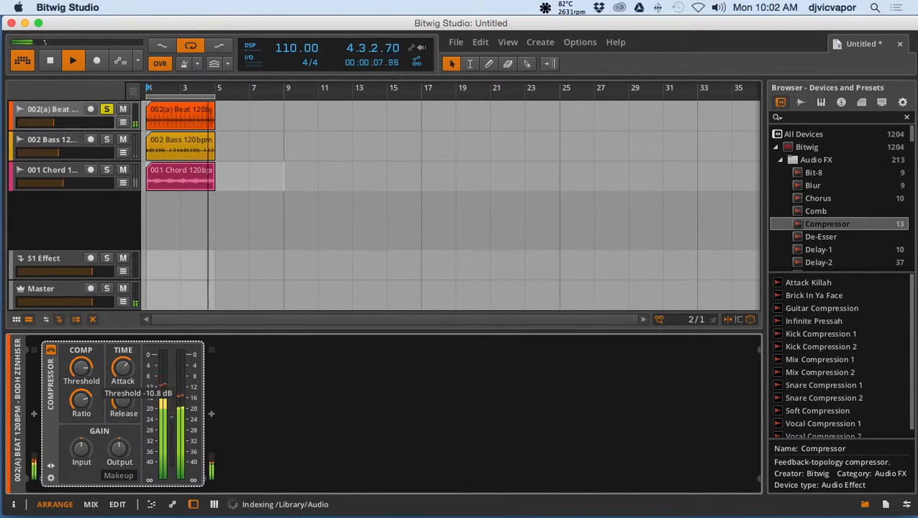
left_click_drag(81, 370, 82, 369)
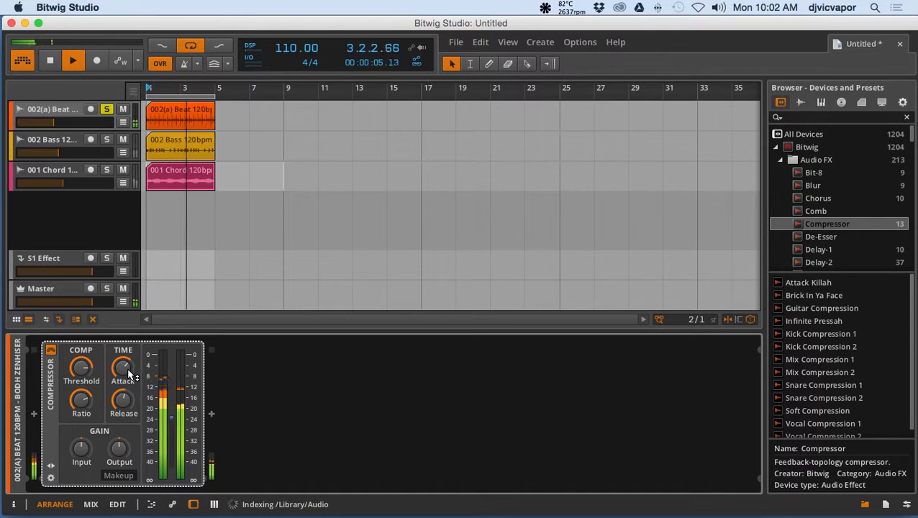
left_click_drag(123, 401, 122, 402)
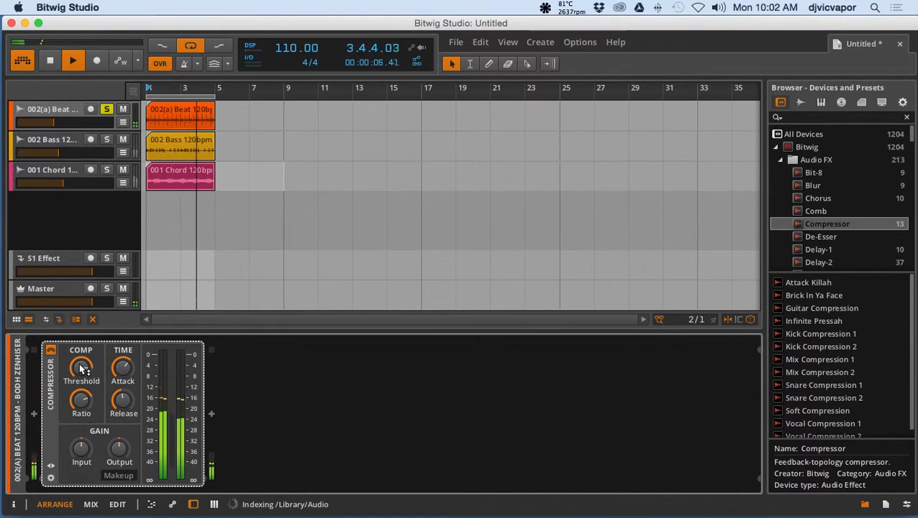
left_click_drag(82, 368, 82, 368)
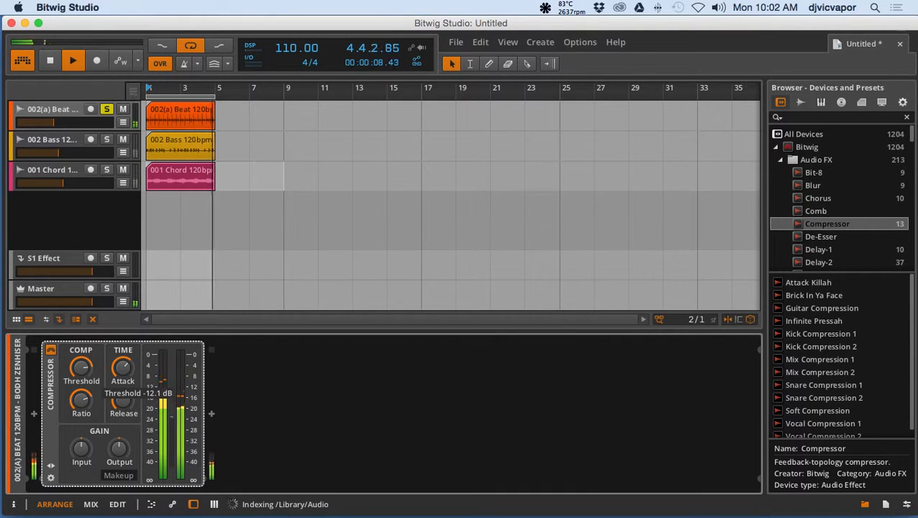
Shorten the Compressor's attack slightly, turn on makeup gain, compare the sound with the device bypassed and active, and unsolo the beat track.
left_click_drag(123, 370, 123, 377)
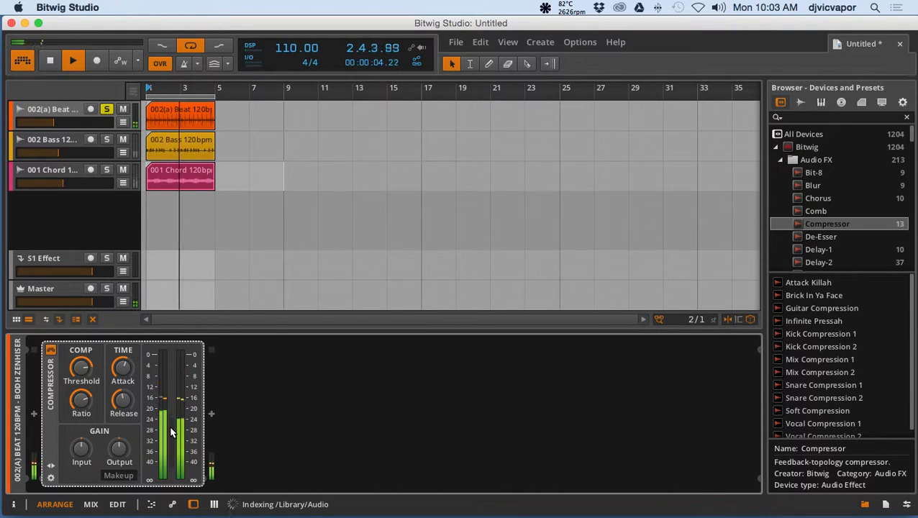
left_click(118, 475)
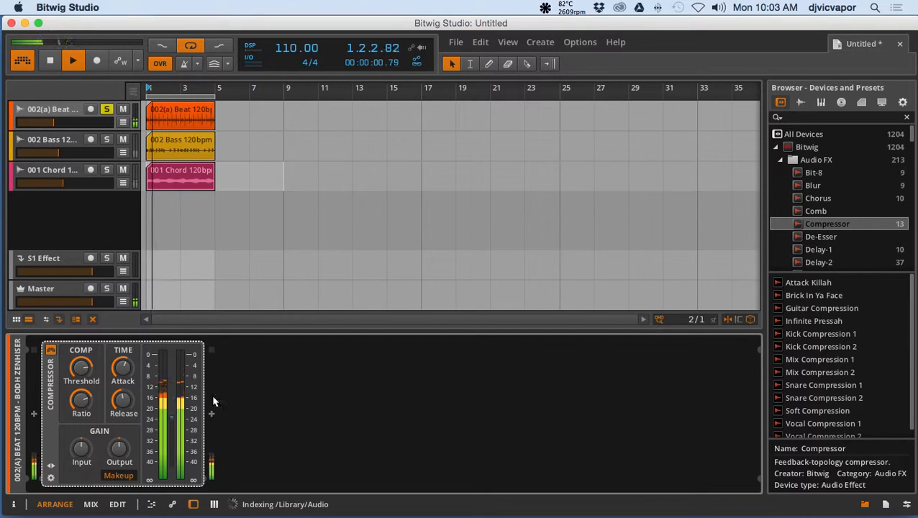
left_click(50, 351)
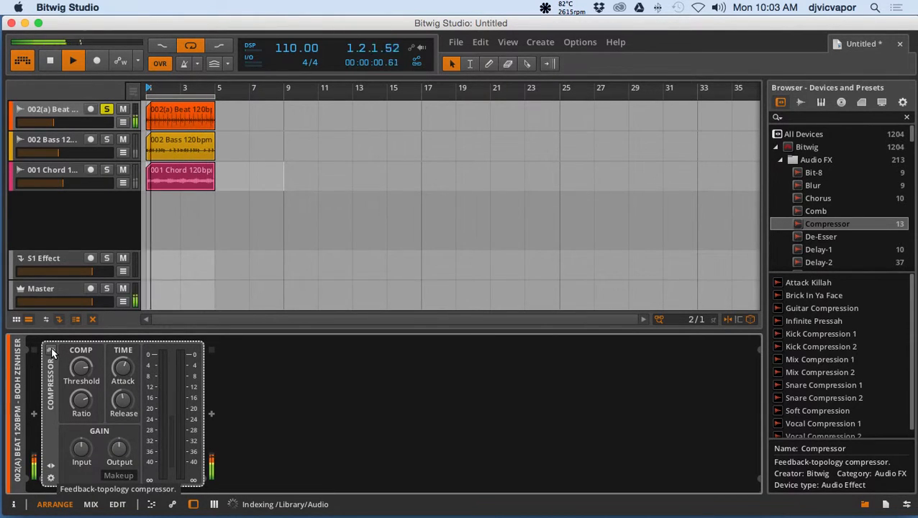
left_click(51, 350)
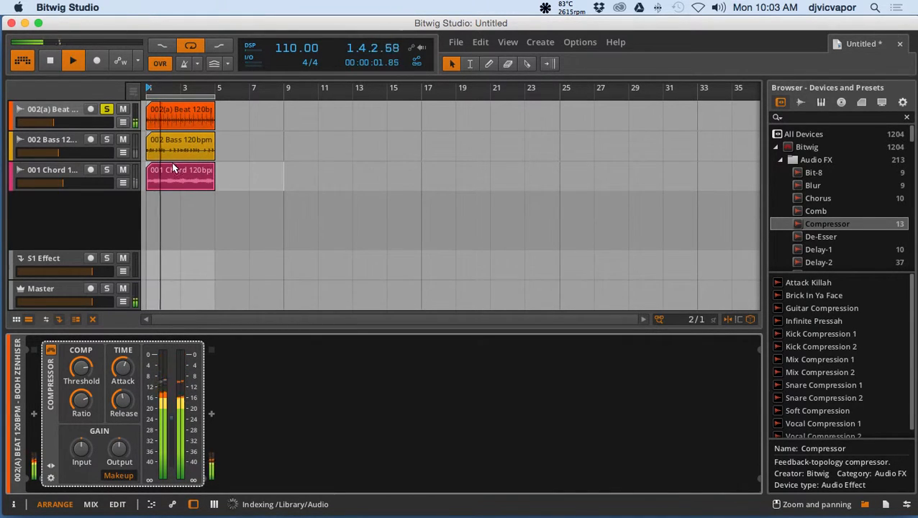
left_click(106, 111)
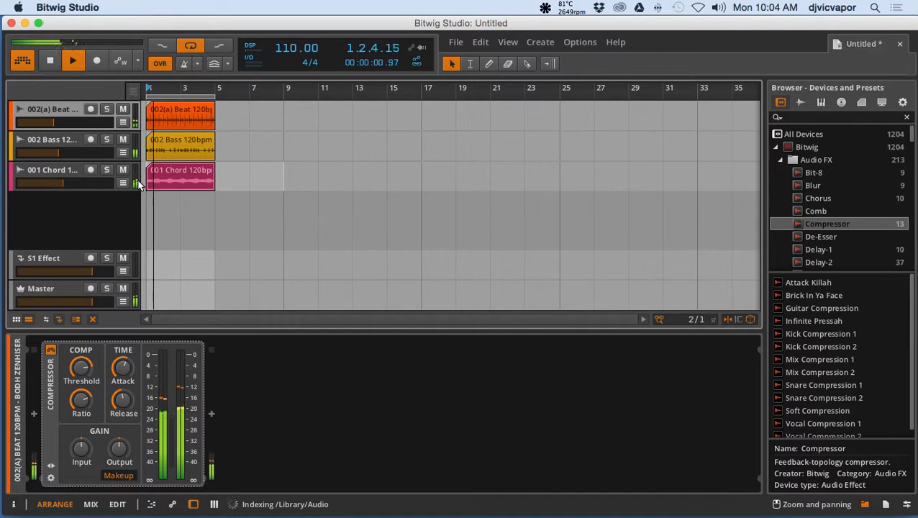
Solo the 001 Chord track and add a default Dynamics device to it.
left_click(67, 170)
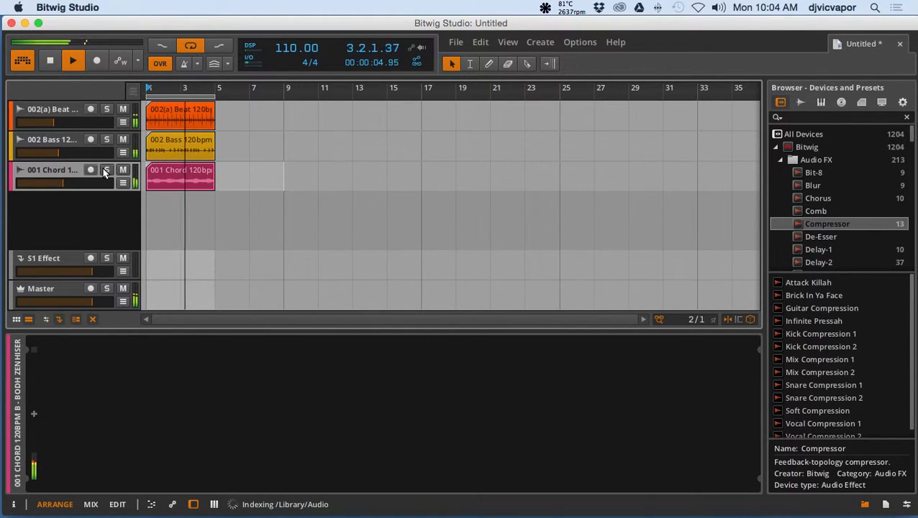
left_click(106, 170)
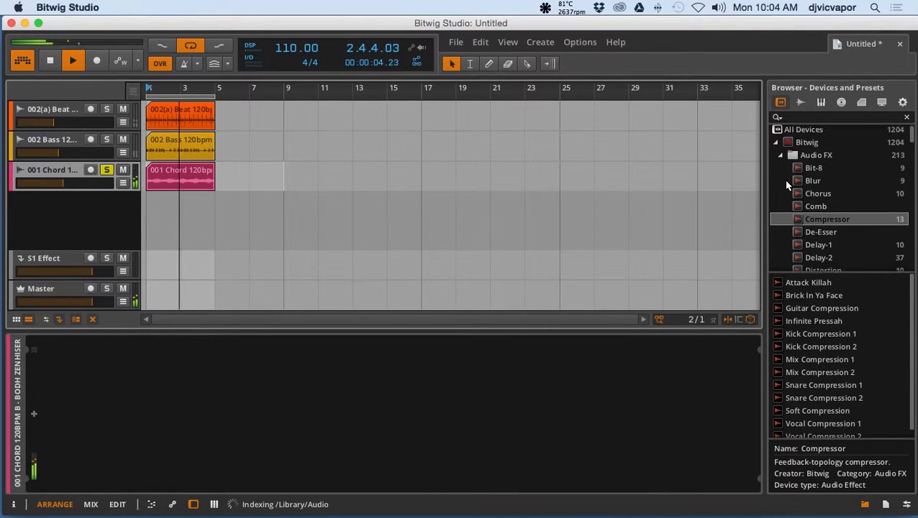
scroll(783, 179, "down", 2)
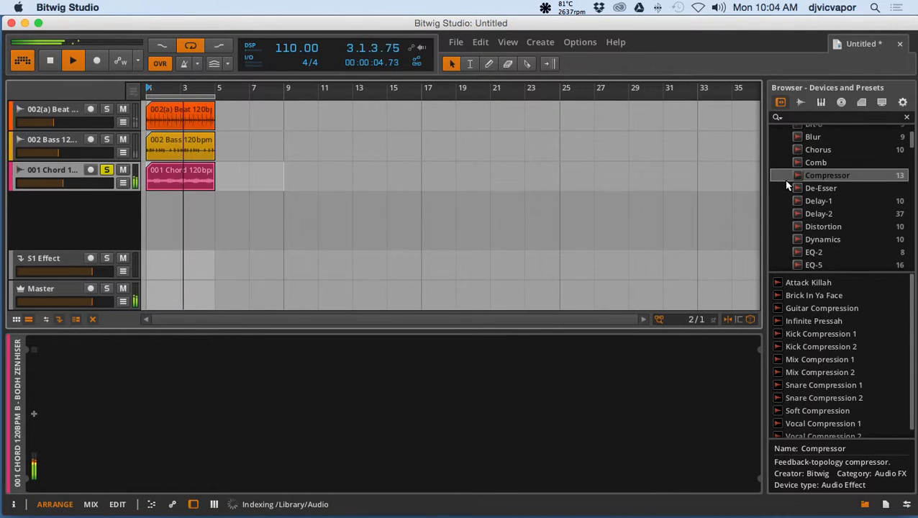
left_click(805, 239)
left_click_drag(806, 239, 359, 403)
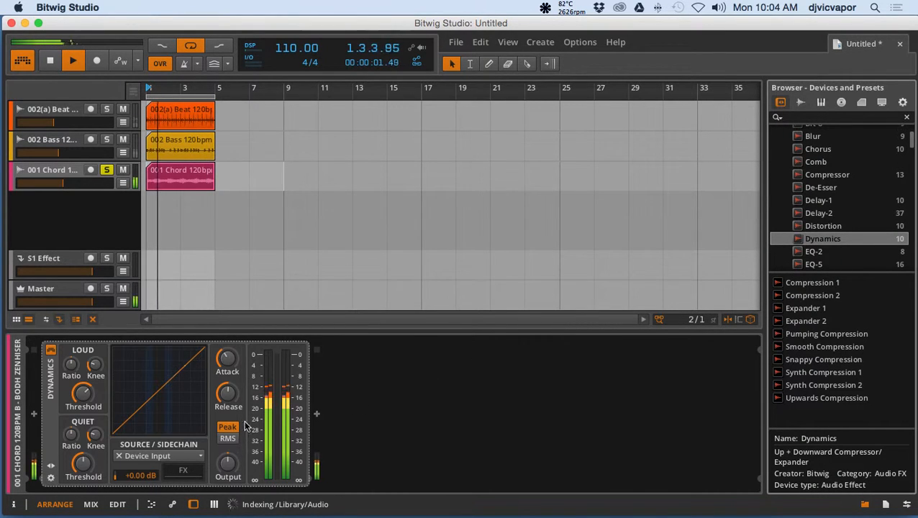
Set the Dynamics sidechain source to the 002(a) Beat track's POST signal and compare RMS with Peak detection, ending on Peak.
left_click(159, 457)
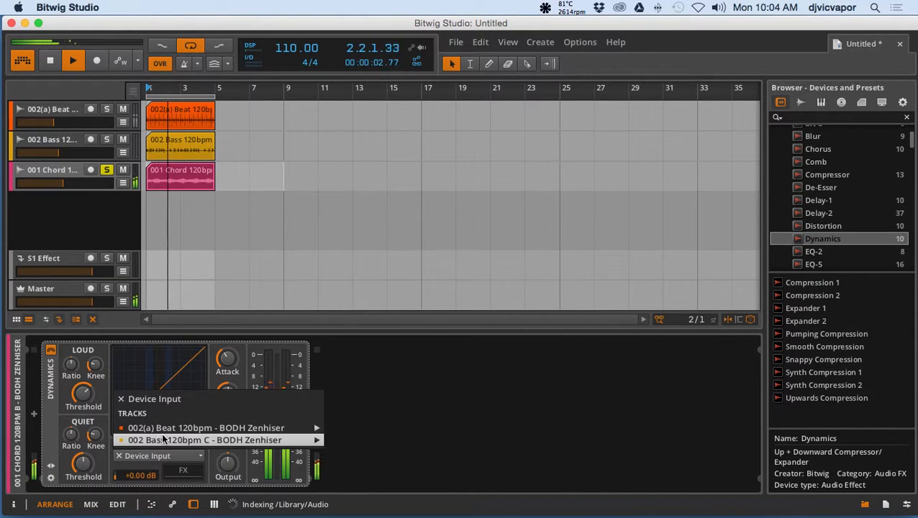
mouse_move(164, 431)
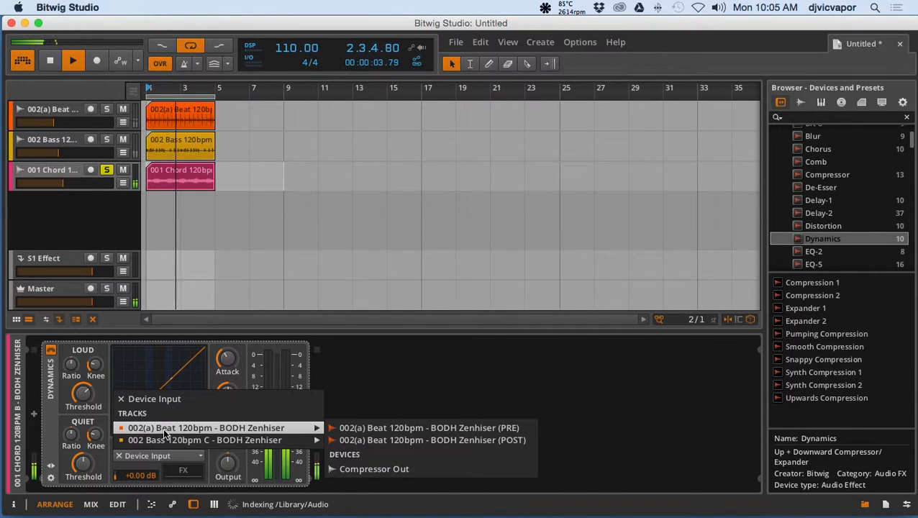
left_click(342, 442)
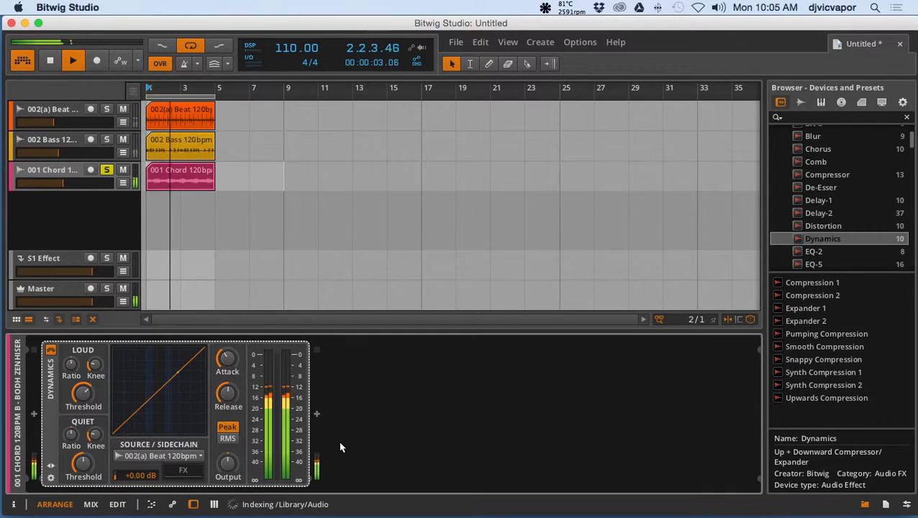
left_click(227, 439)
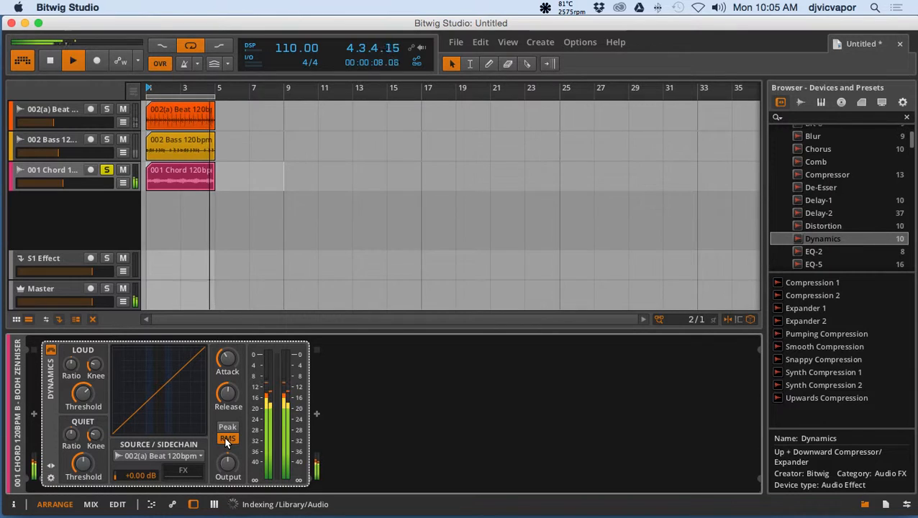
left_click(228, 428)
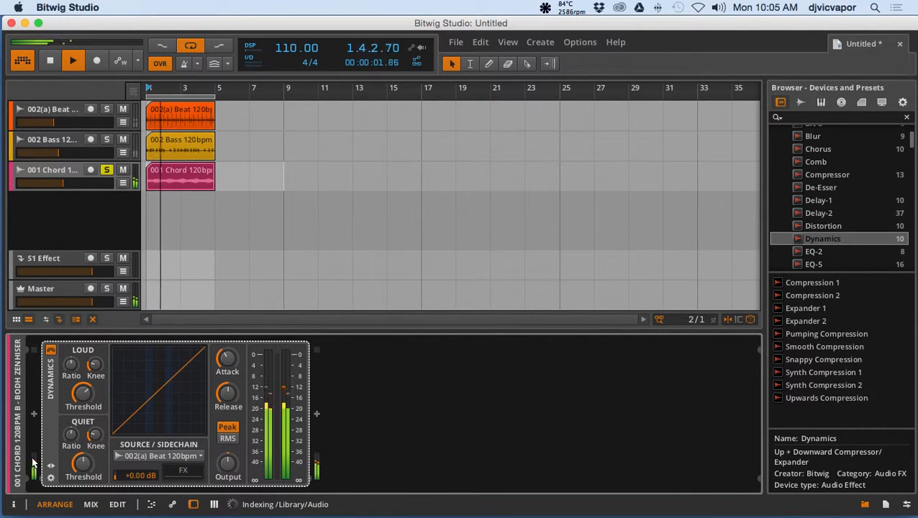
Set the chord track Dynamics' loud ratio to 1:2.99 and lower its loud threshold.
mouse_move(89, 401)
left_mouse_down()
mouse_move(87, 392)
mouse_move(91, 401)
left_mouse_up()
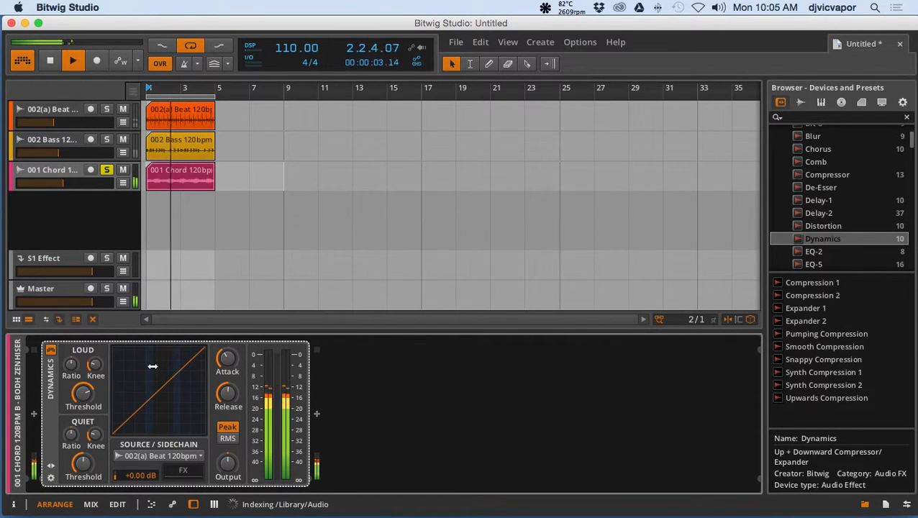
left_click_drag(128, 416, 128, 411)
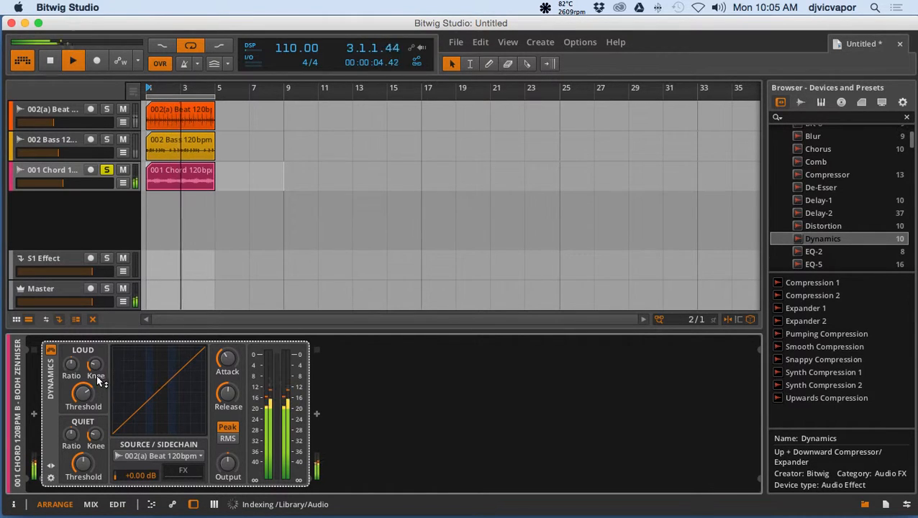
left_click_drag(96, 364, 72, 332)
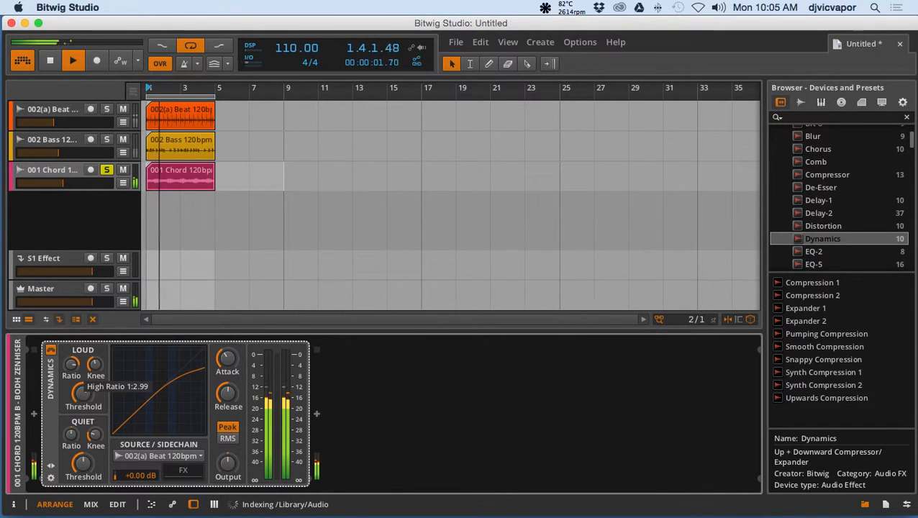
left_click_drag(82, 392, 86, 415)
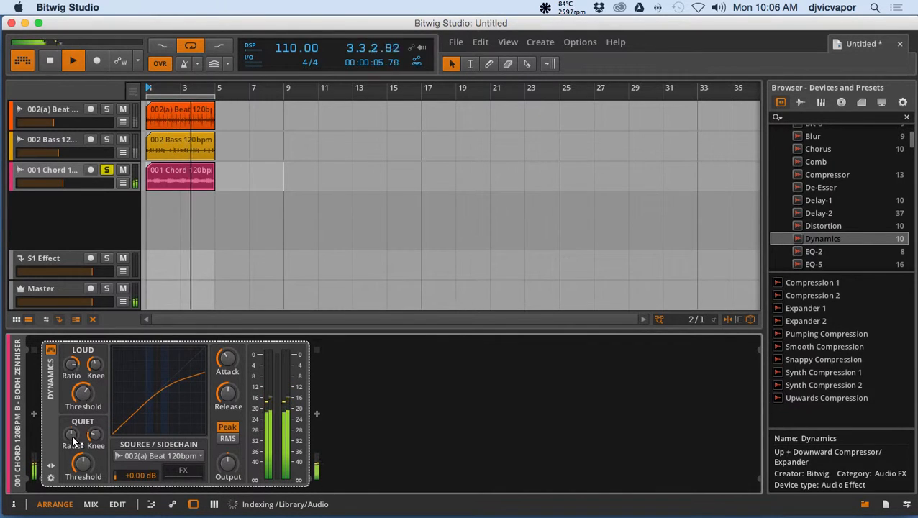
Lower the quiet threshold slightly, reduce the loud ratio to 1:2.47, and shorten the release of the chord track's Dynamics.
left_click_drag(83, 464, 82, 468)
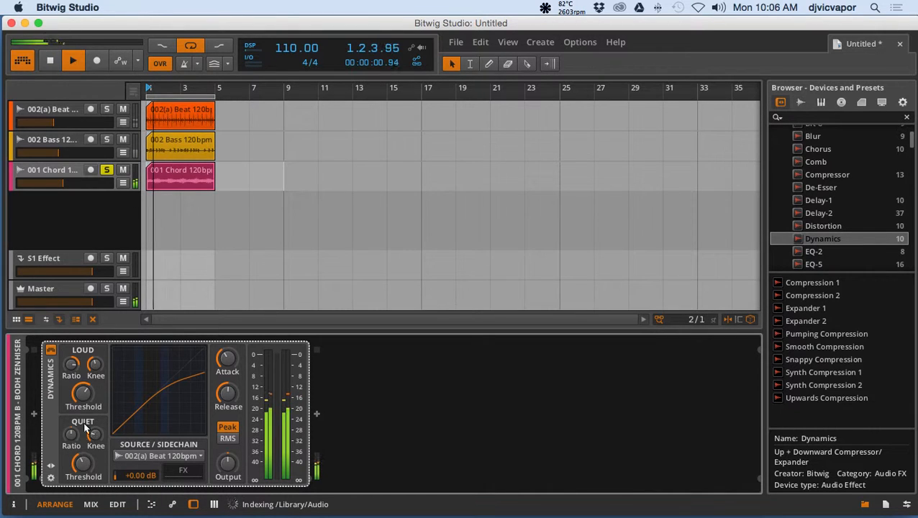
left_click_drag(71, 364, 72, 358)
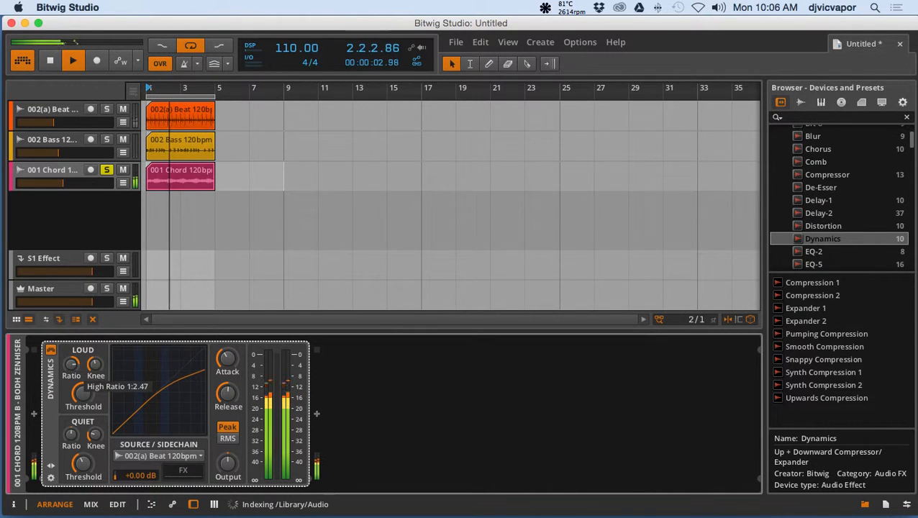
left_click_drag(82, 392, 89, 393)
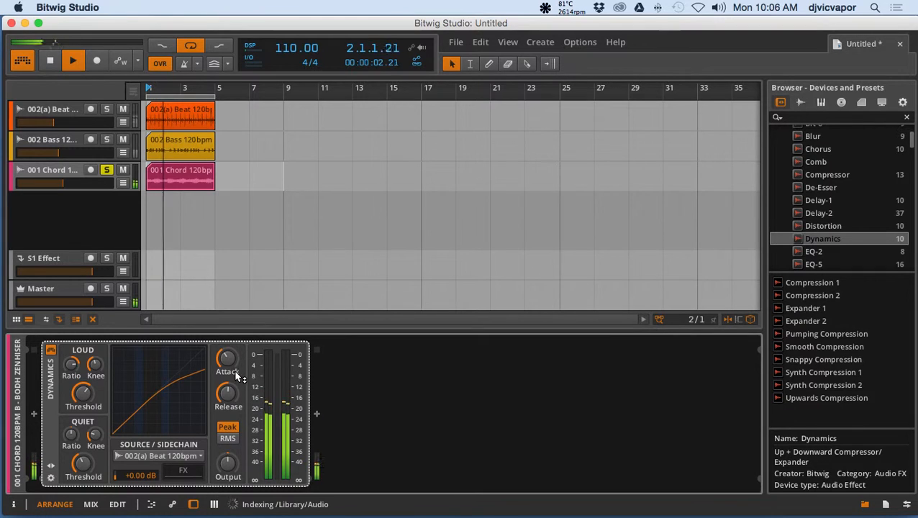
left_click_drag(237, 376, 228, 405)
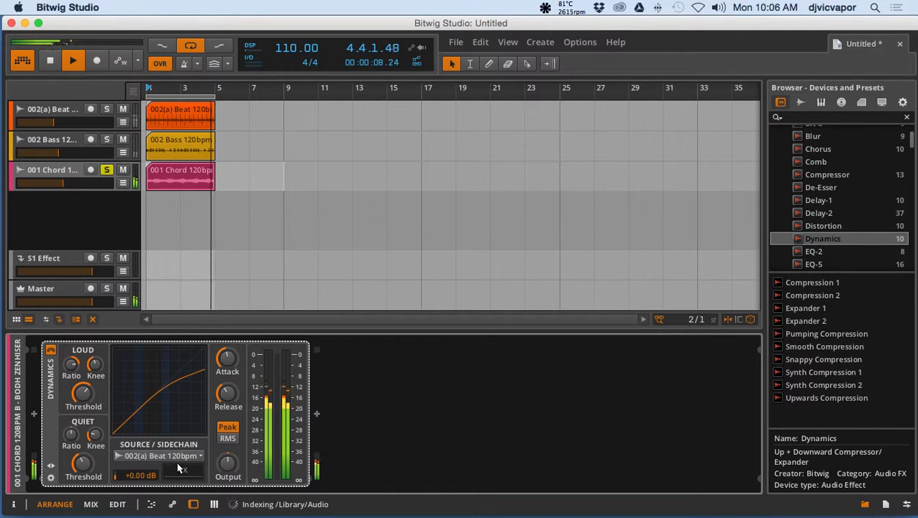
Unsolo the chord track, try its Dynamics loud threshold down at -40.9 dB, and raise the threshold well above that.
left_click(106, 170)
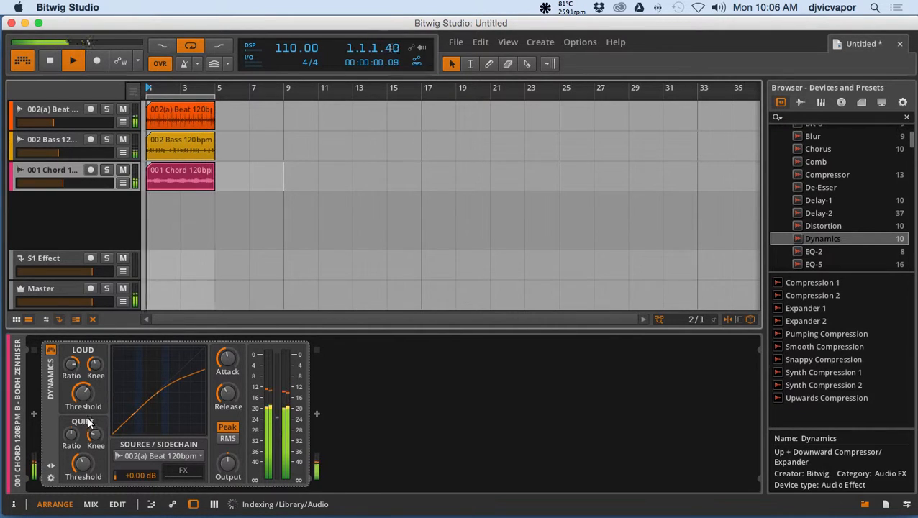
left_click_drag(83, 394, 83, 403)
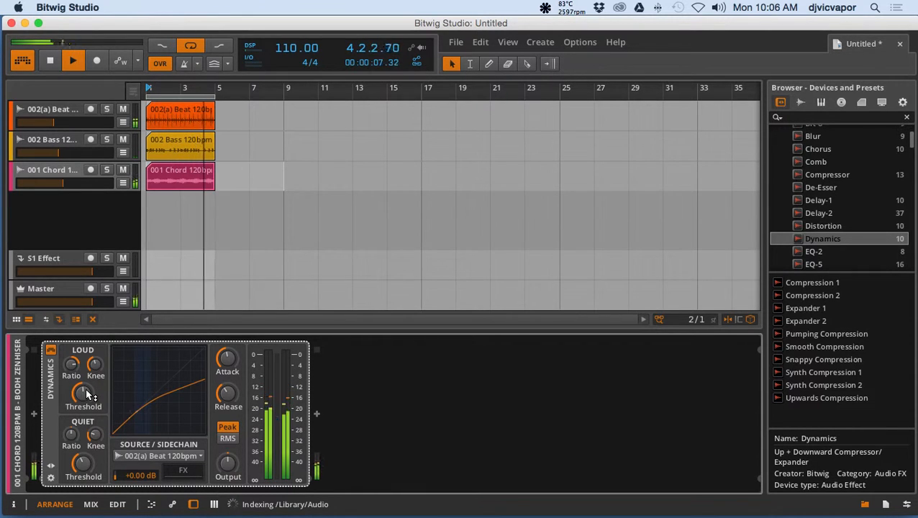
left_click_drag(86, 393, 86, 414)
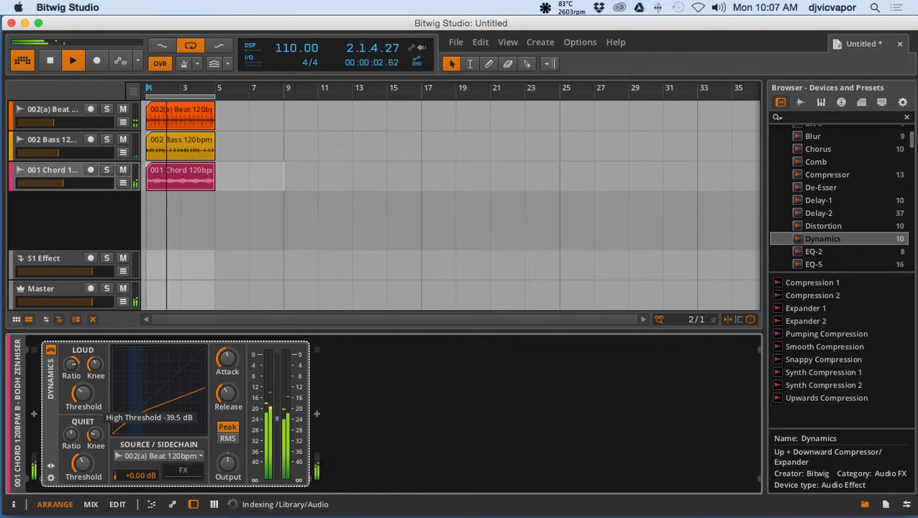
left_click_drag(86, 414, 86, 416)
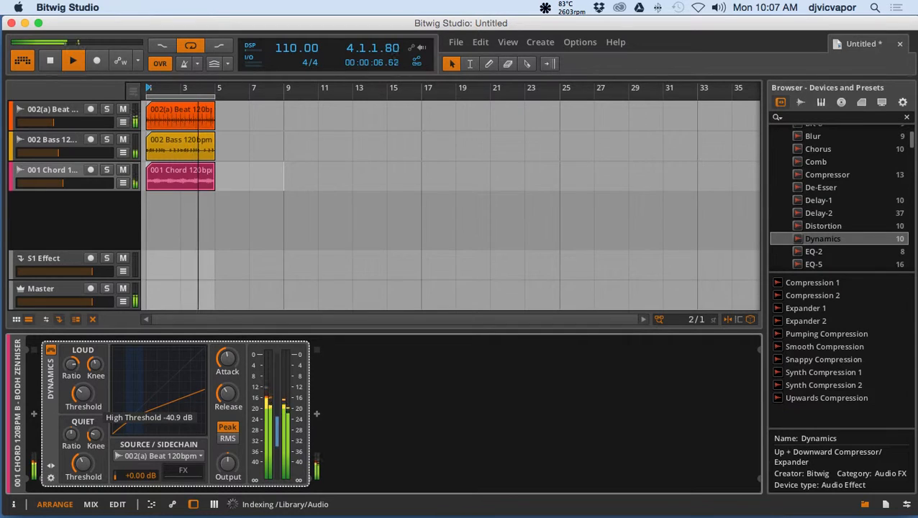
left_click_drag(86, 415, 87, 395)
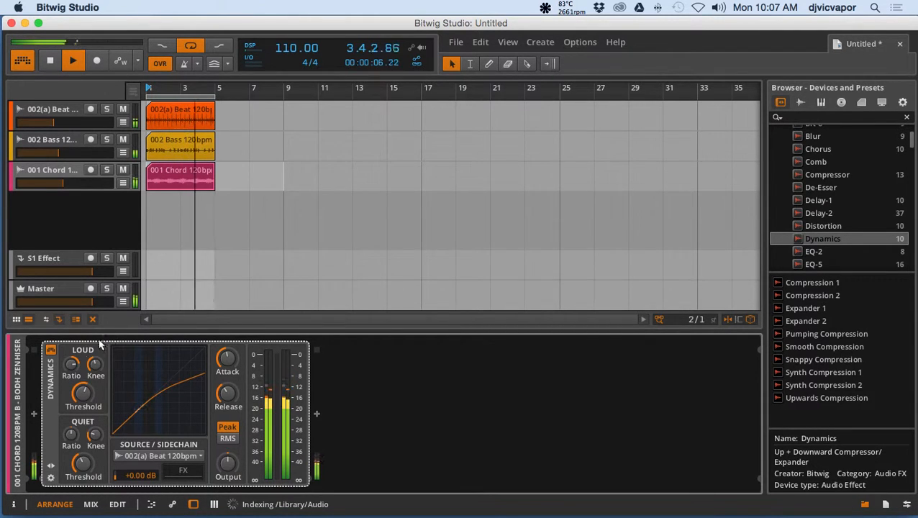
Copy the chord track's Dynamics device and paste it onto the 002 Bass track.
right_click(55, 385)
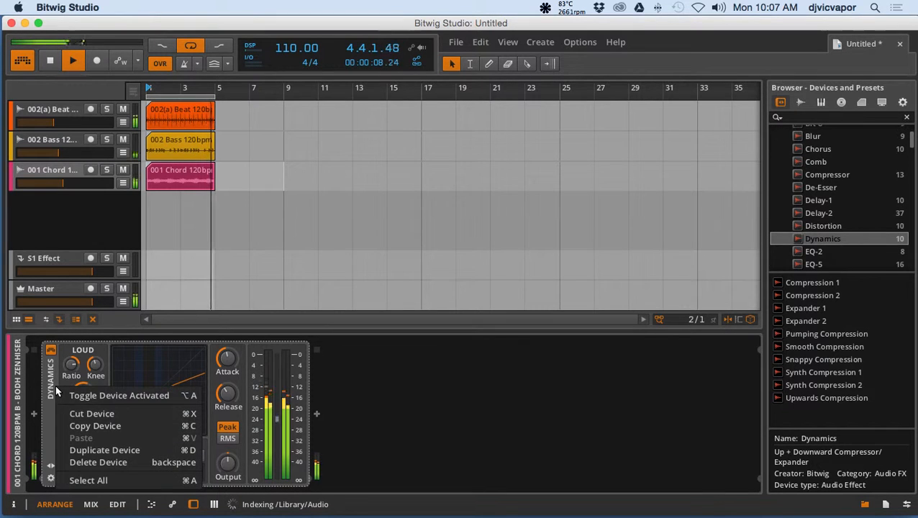
left_click(66, 426)
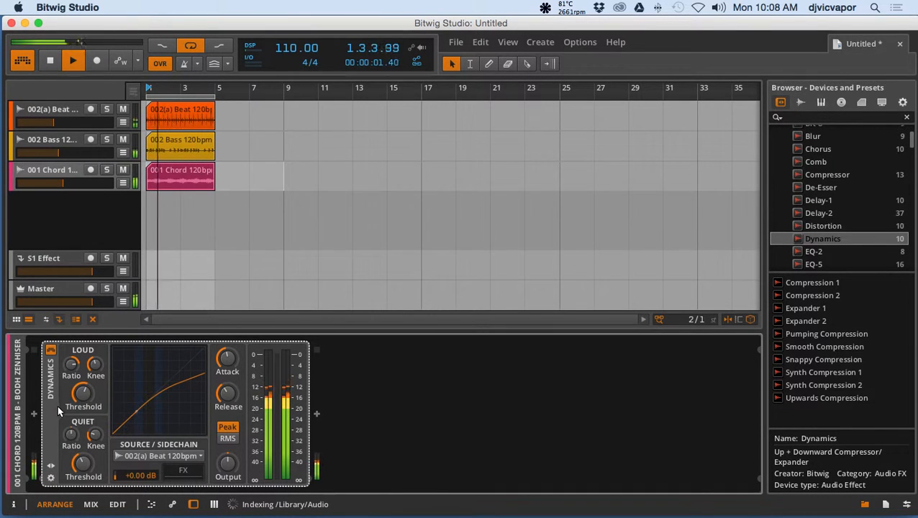
left_click(75, 141)
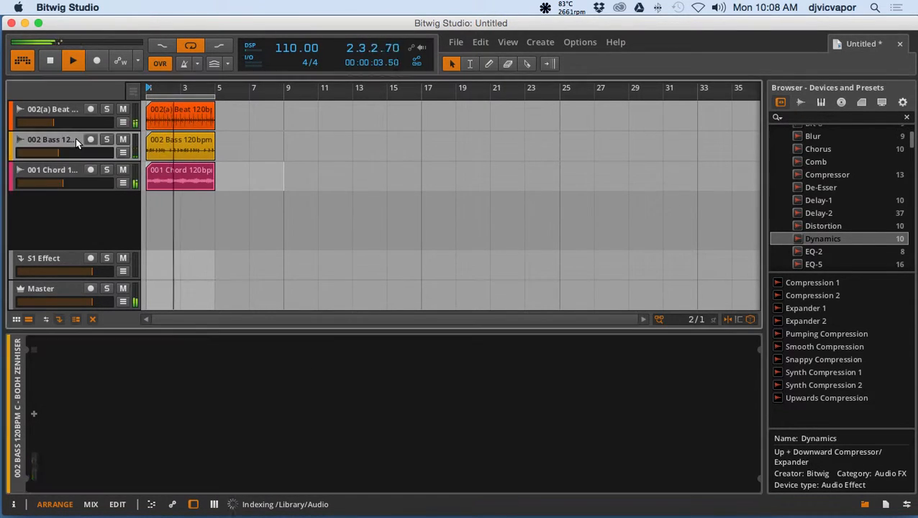
double_click(128, 364)
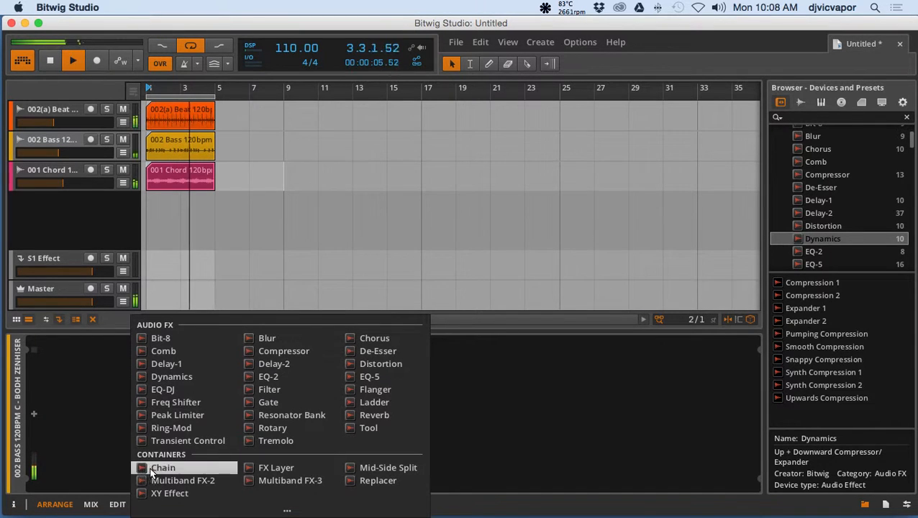
left_click(457, 407)
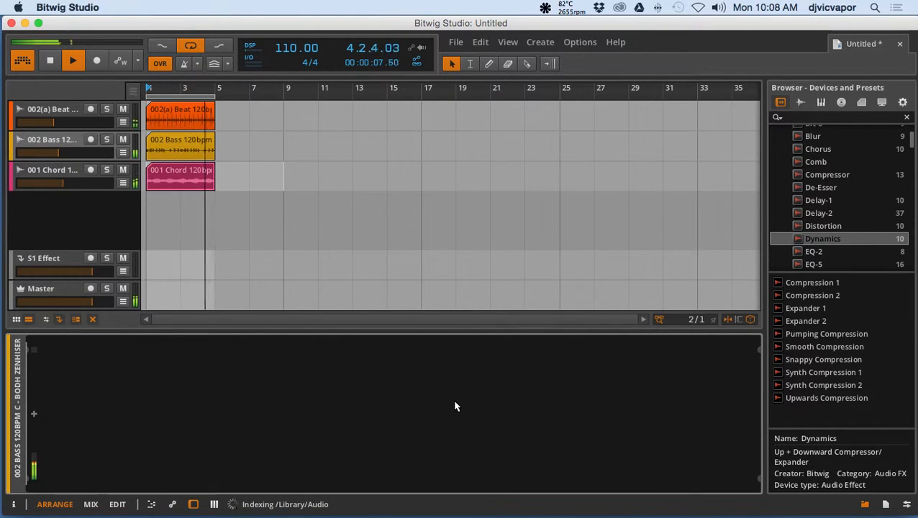
key("super+v")
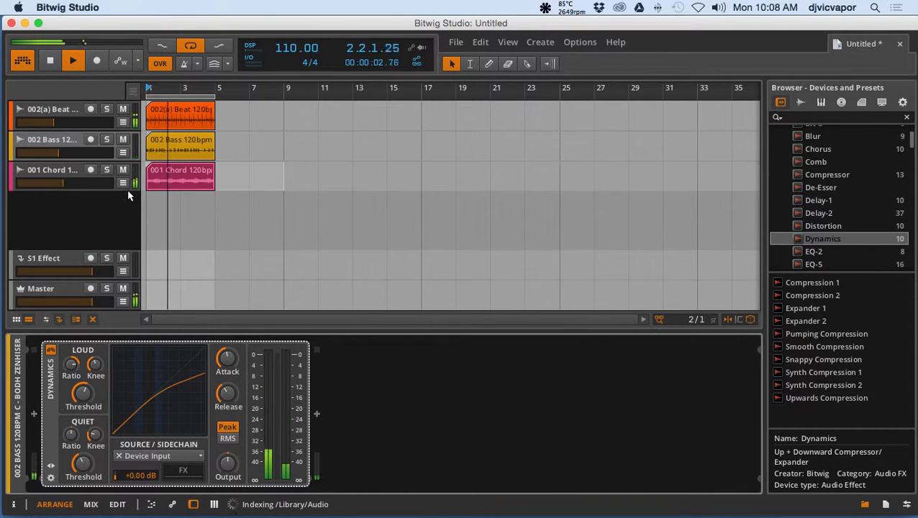
Solo the bass track and set its Dynamics sidechain source to the 002(a) Beat track's POST signal.
left_click(72, 171)
left_click(72, 143)
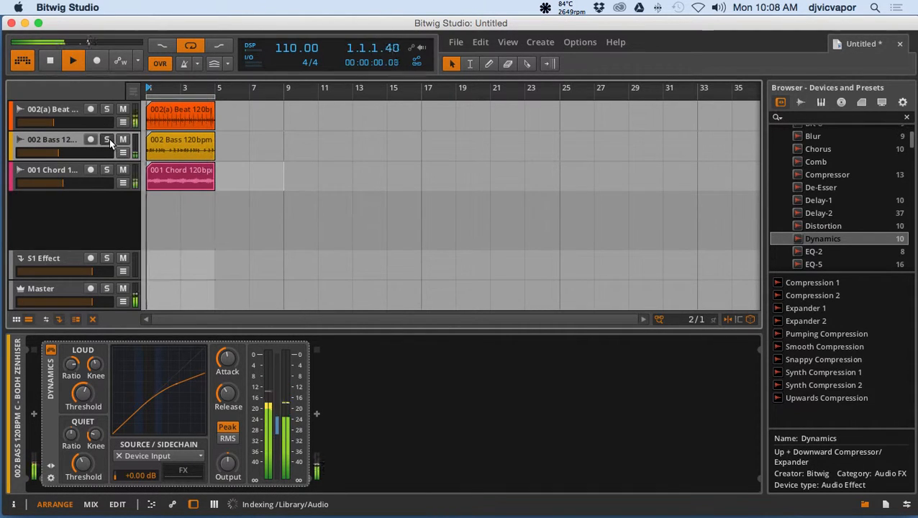
left_click(108, 139)
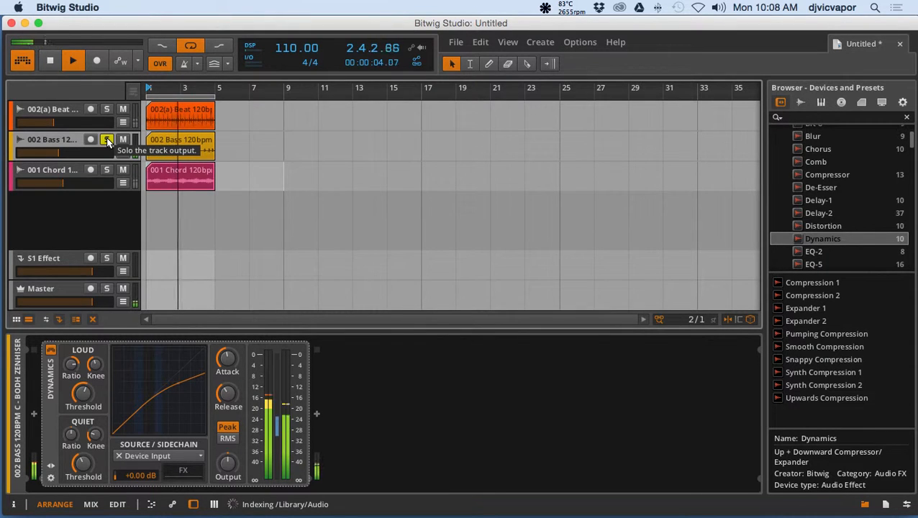
left_click(157, 456)
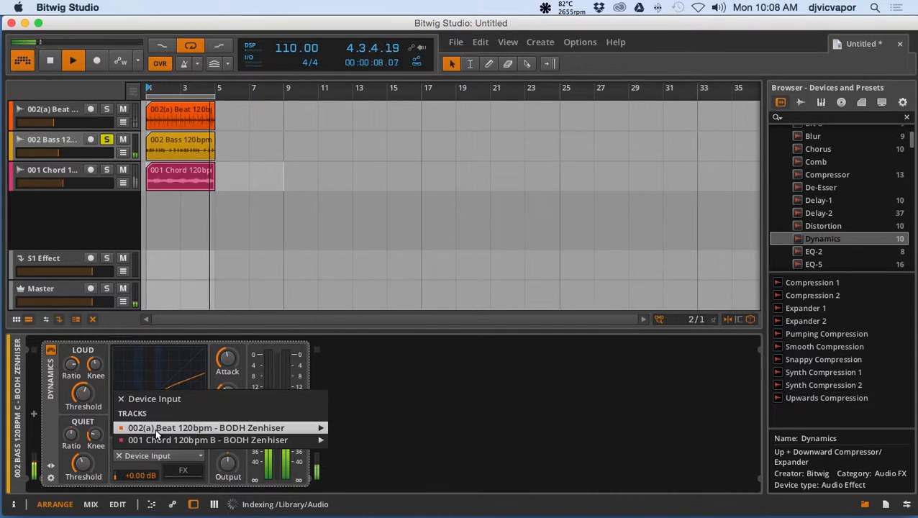
mouse_move(322, 427)
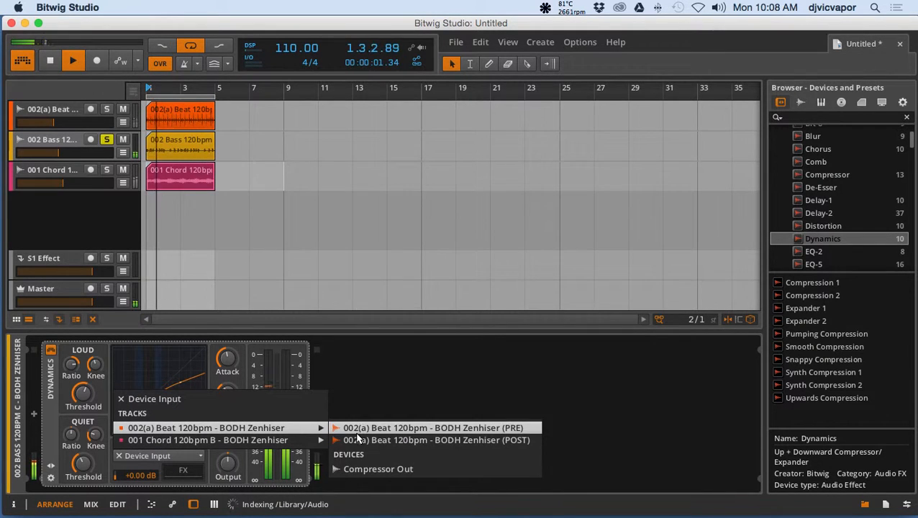
left_click(352, 440)
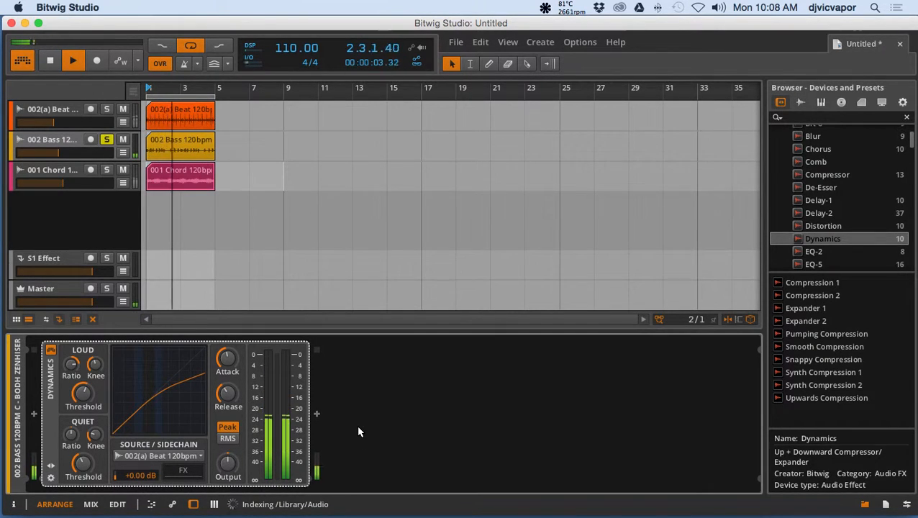
Unsolo the bass track and lower the loud threshold of its Dynamics device.
left_click(107, 140)
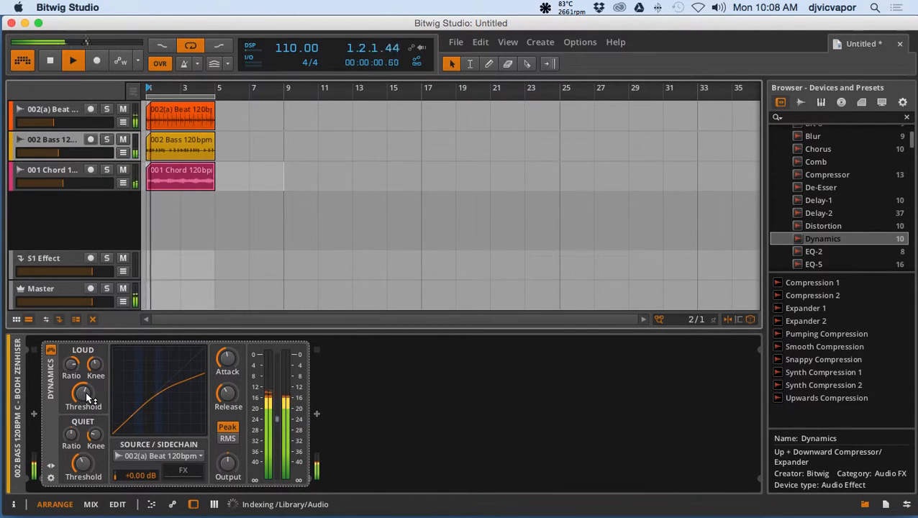
left_click_drag(86, 391, 85, 418)
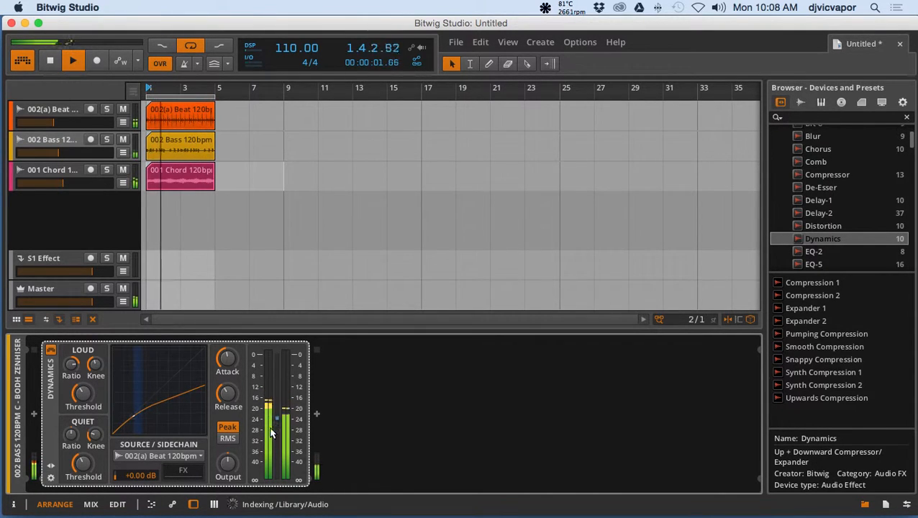